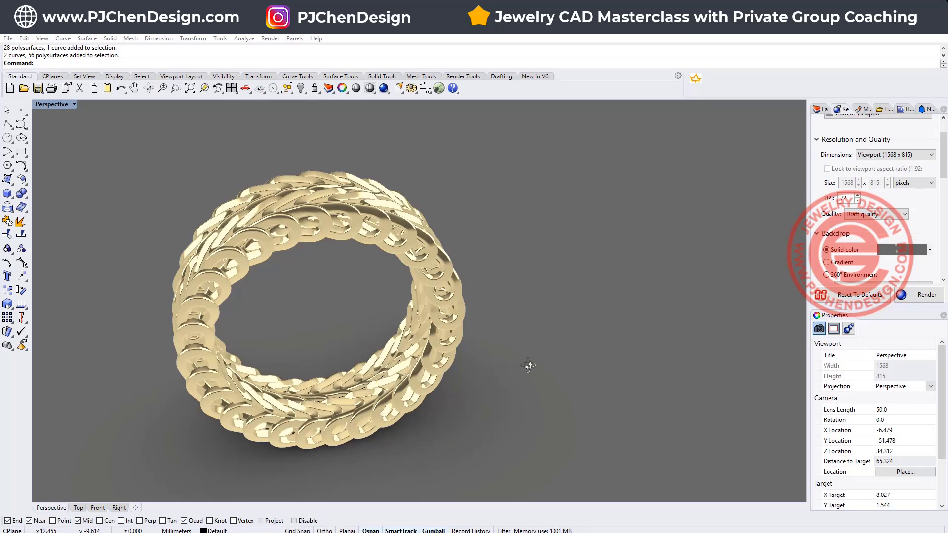
- Orbit the rendered gold ring in Perspective to see it edge-on
right_click_drag(527, 364, 546, 362)
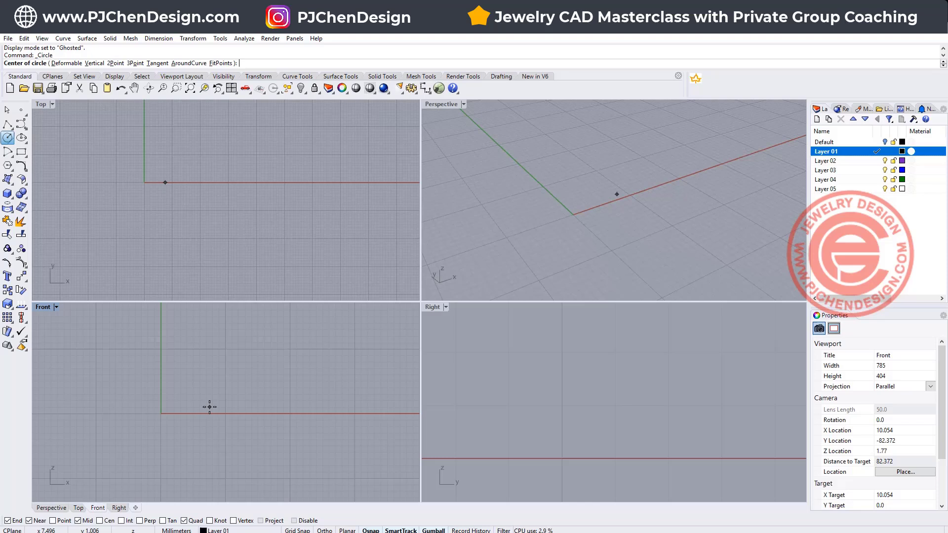
- Draw a 16 mm diameter circle centred at the origin (0)
type("0")
key("Return")
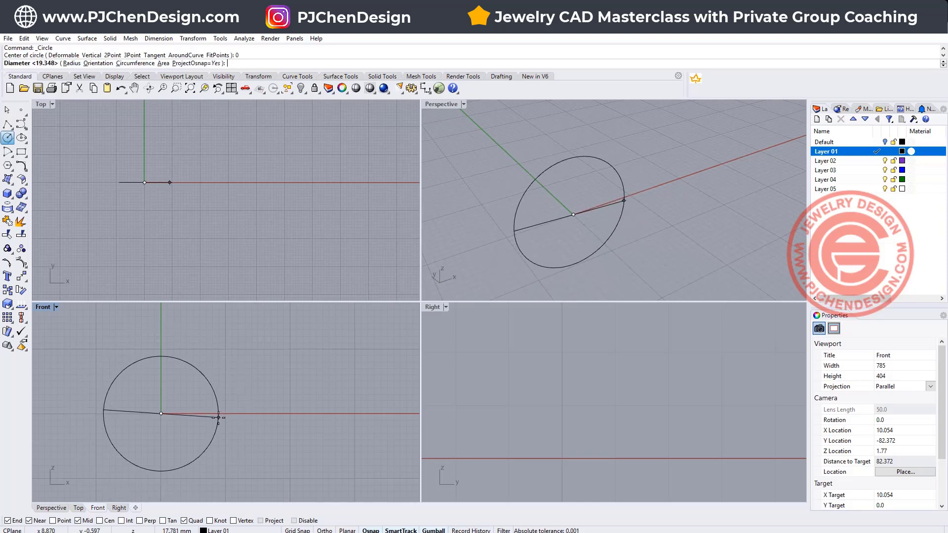
type("16")
key("Return")
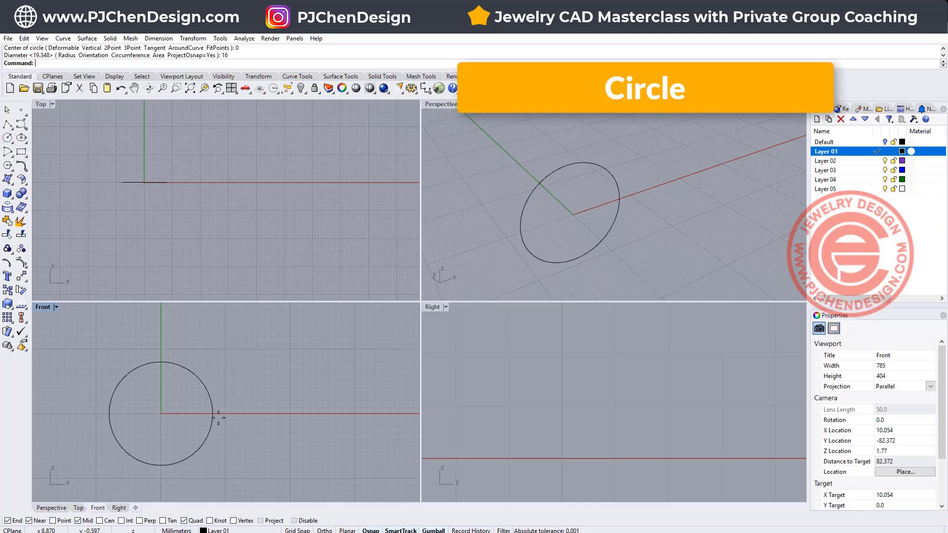
- Measure the circle's length and highlight the 50.265 value in the history
left_click(219, 416)
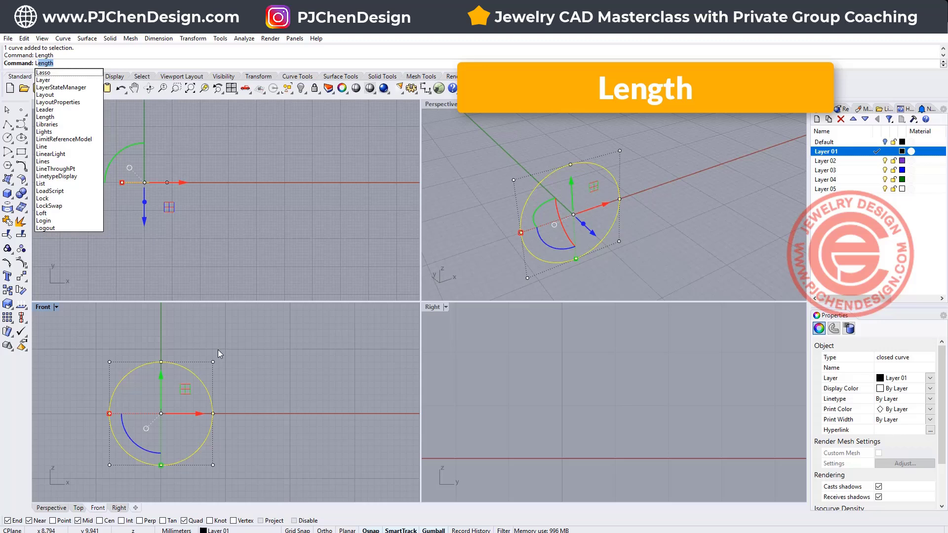
key("Return")
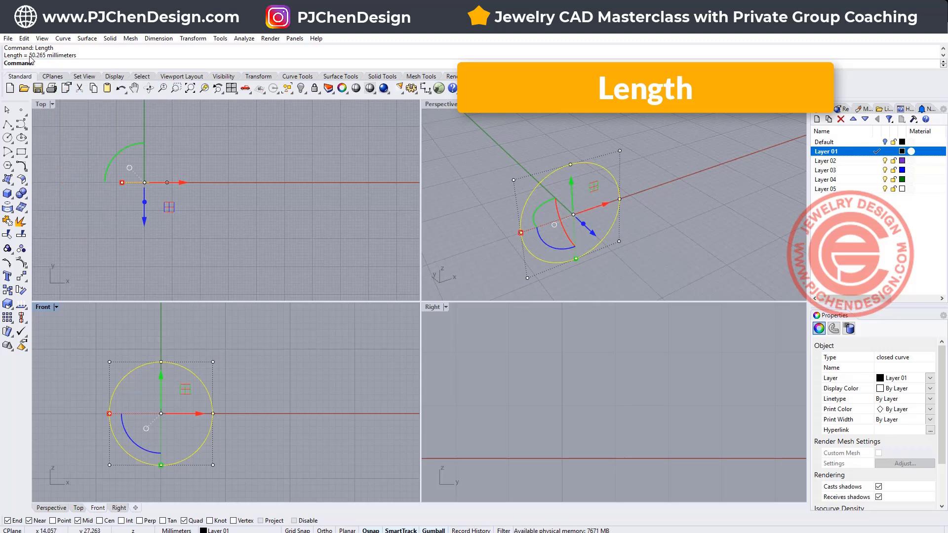
left_click_drag(30, 56, 45, 56)
key("ctrl+c")
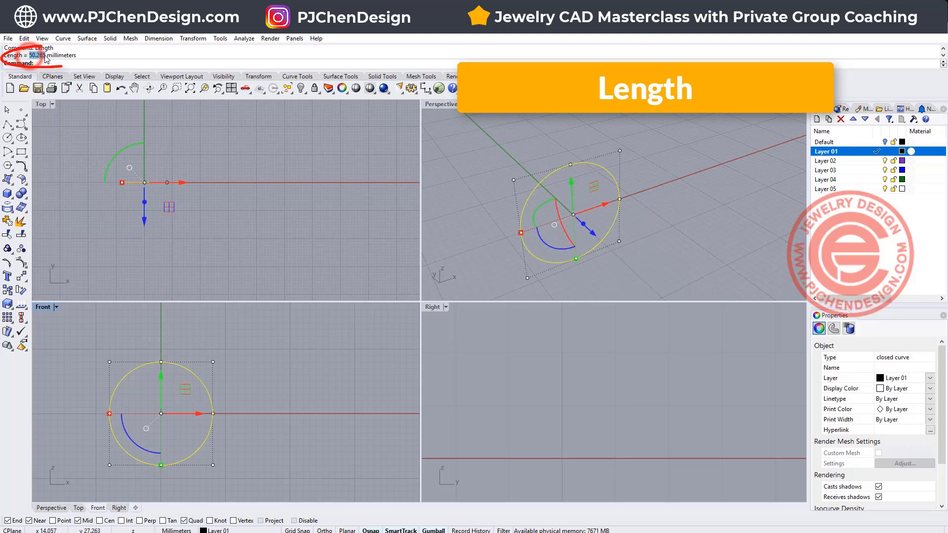
- Draw a straight 50.265 mm line in the Top view using the pasted length
left_click(7, 123)
left_click(189, 134)
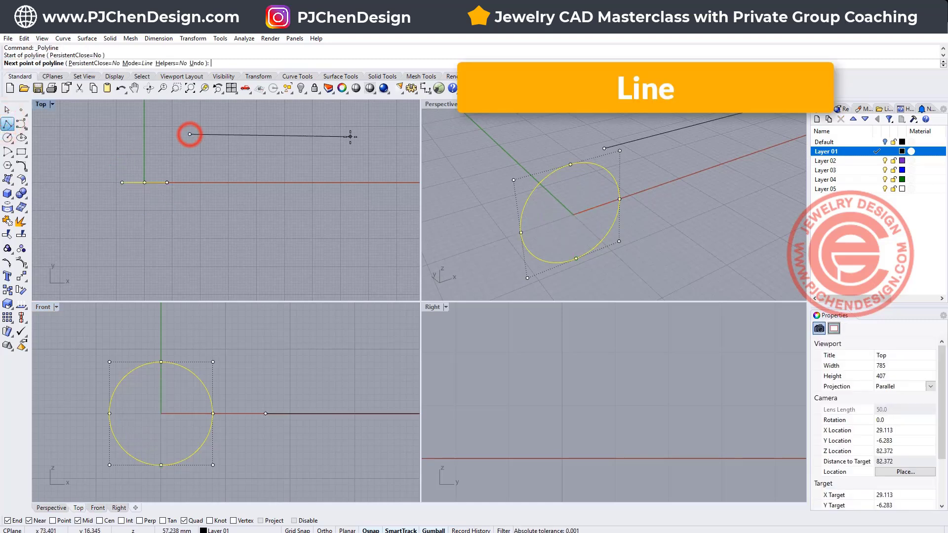
key("ctrl+v")
key("Return")
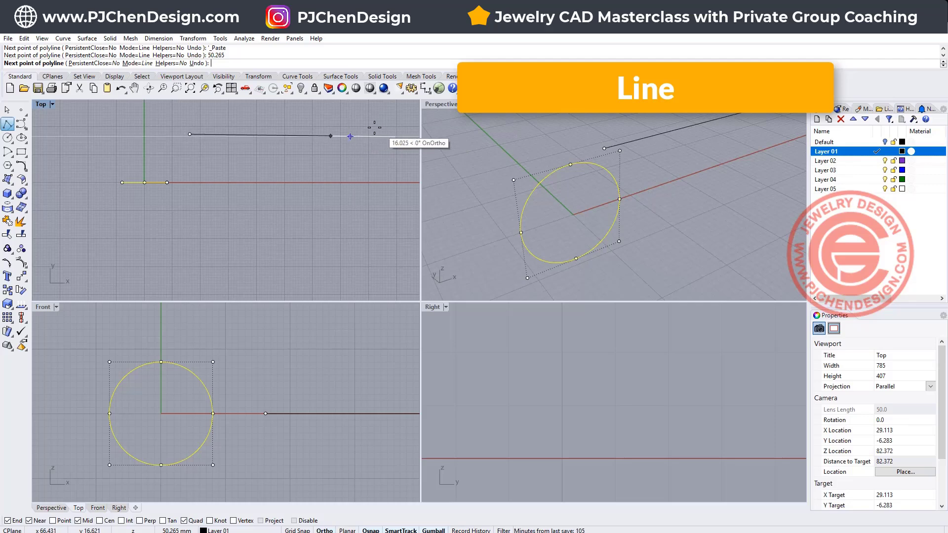
left_click(398, 131)
key("Return")
- Frame the new line in the views and select it in Top
right_click_drag(611, 219, 573, 238, "shift")
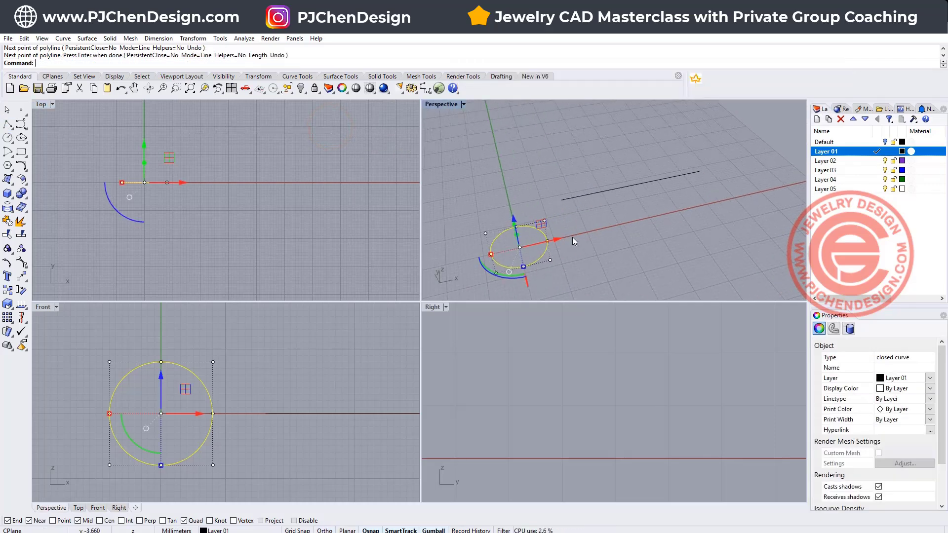
left_click(628, 190)
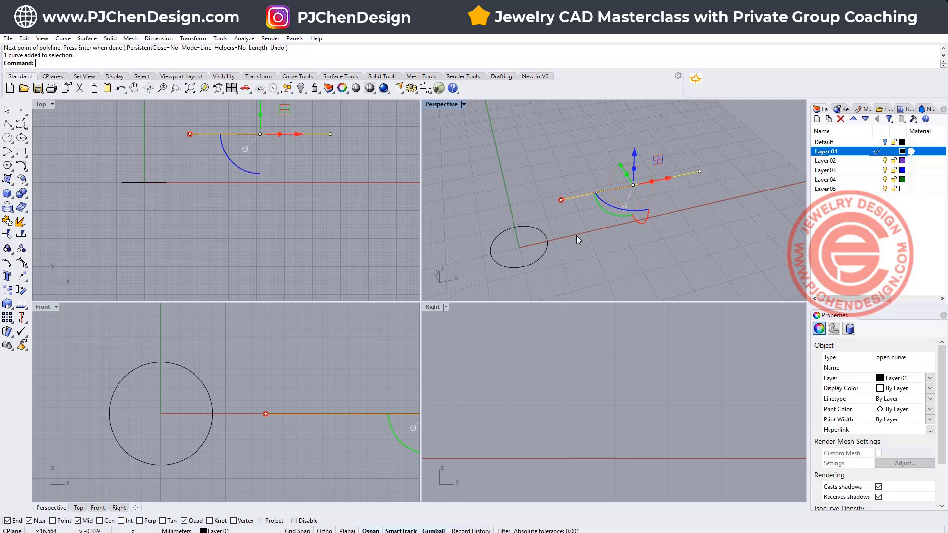
left_click(576, 236)
right_click_drag(207, 132, 173, 165)
scroll(286, 183, "up", 2)
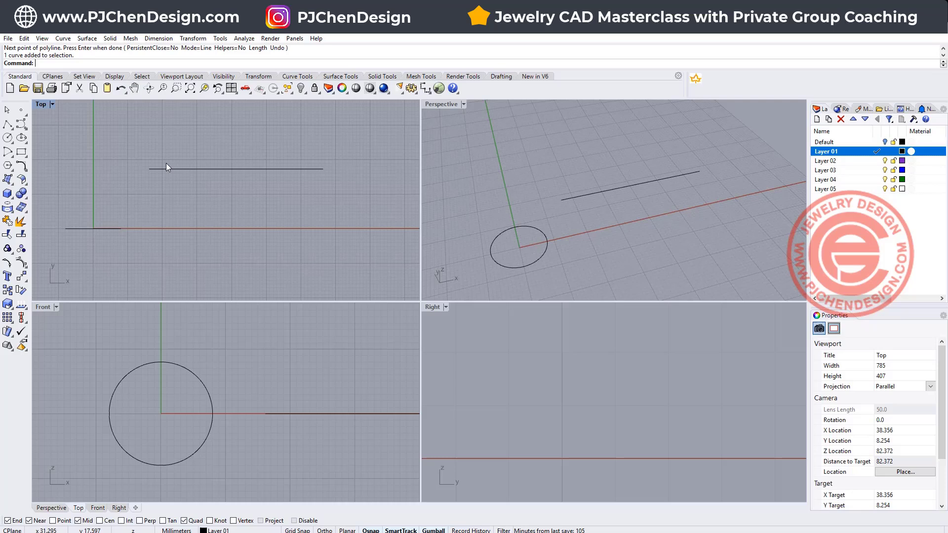
scroll(161, 176, "up", 4)
scroll(161, 176, "down", 2)
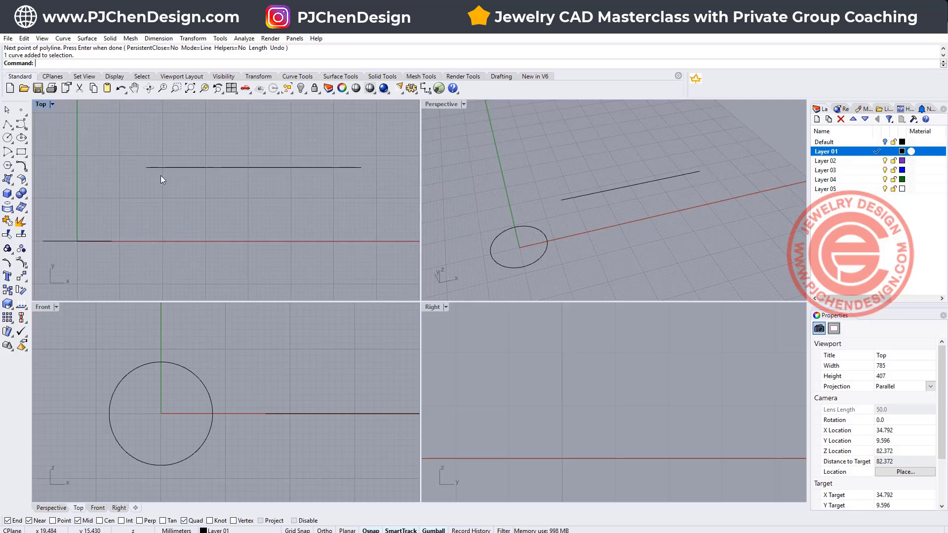
left_click(200, 167)
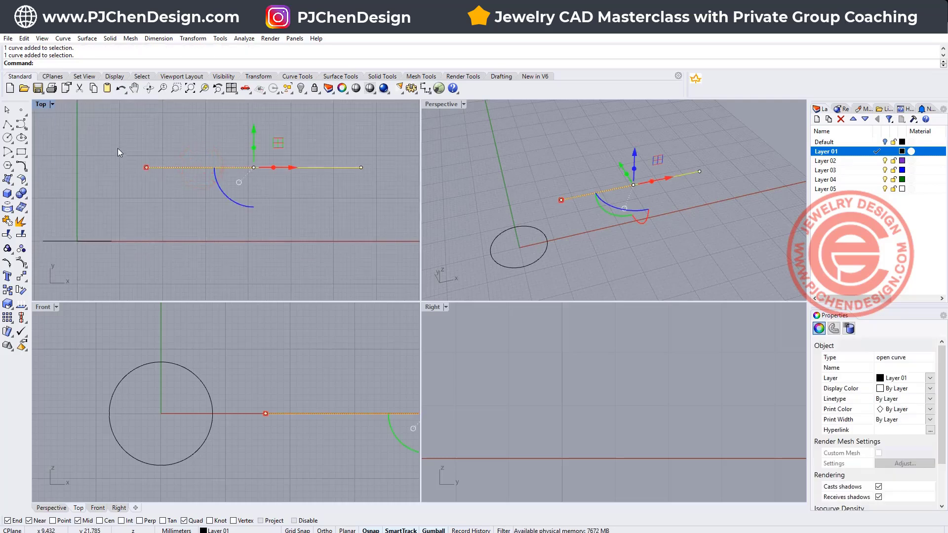
- Divide the line into 24 equal segments, then maximise the Top viewport
type("Divide")
key("Return")
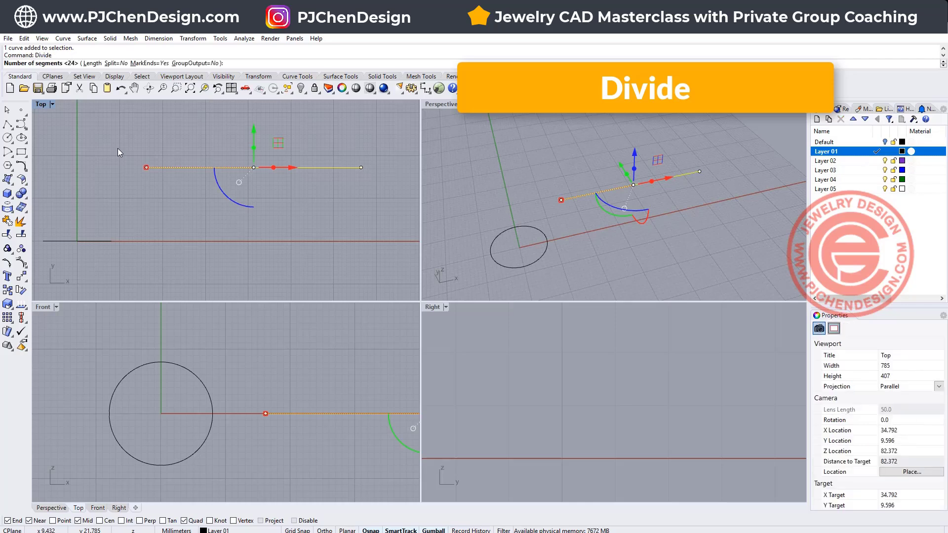
key("Return")
left_click(170, 189)
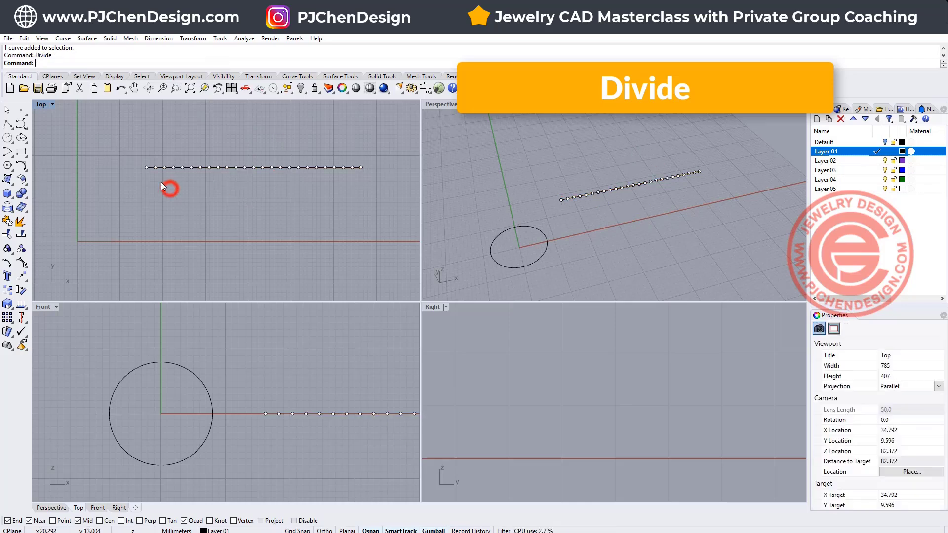
scroll(150, 166, "up", 3)
scroll(133, 148, "up", 2)
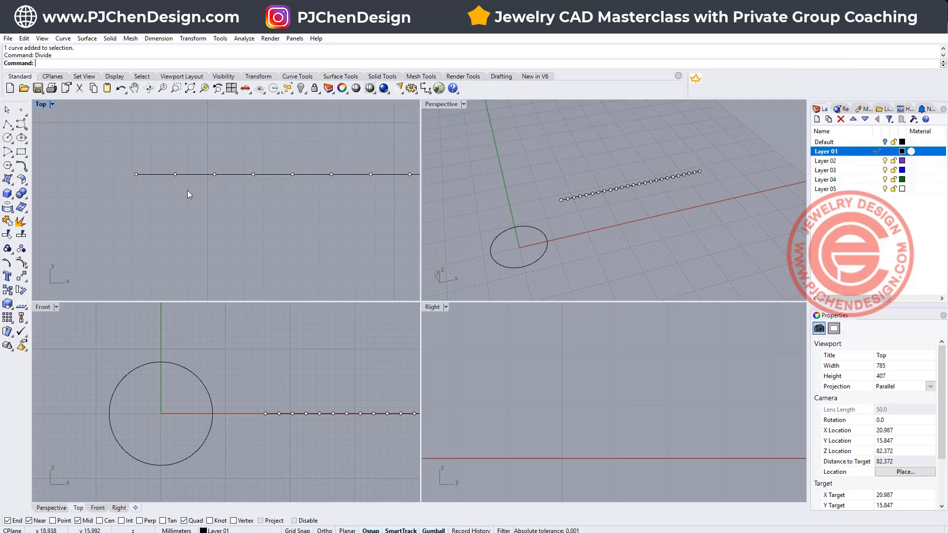
scroll(182, 167, "up", 2)
double_click(41, 105)
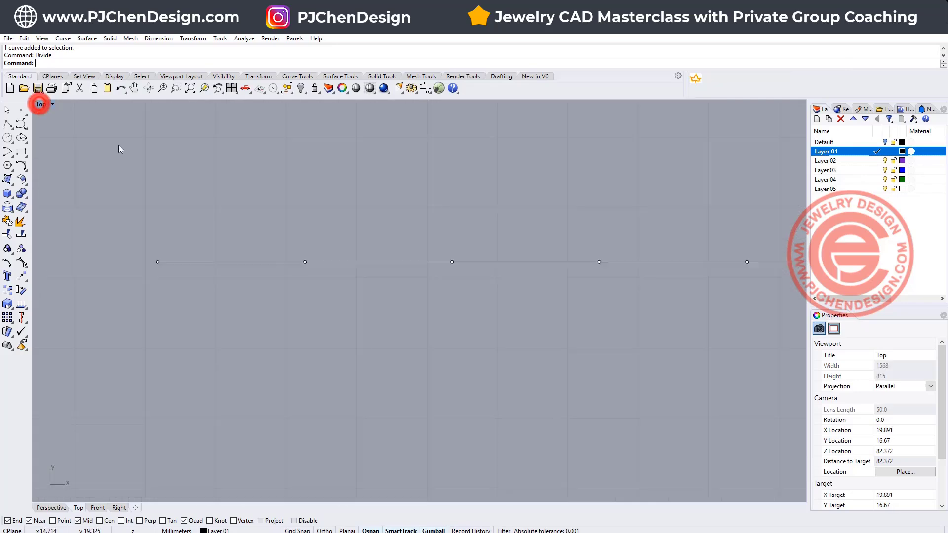
- Align the line and its 25 points horizontally centred at 0, then restore four views
scroll(299, 229, "down", 4)
left_click_drag(203, 183, 745, 271)
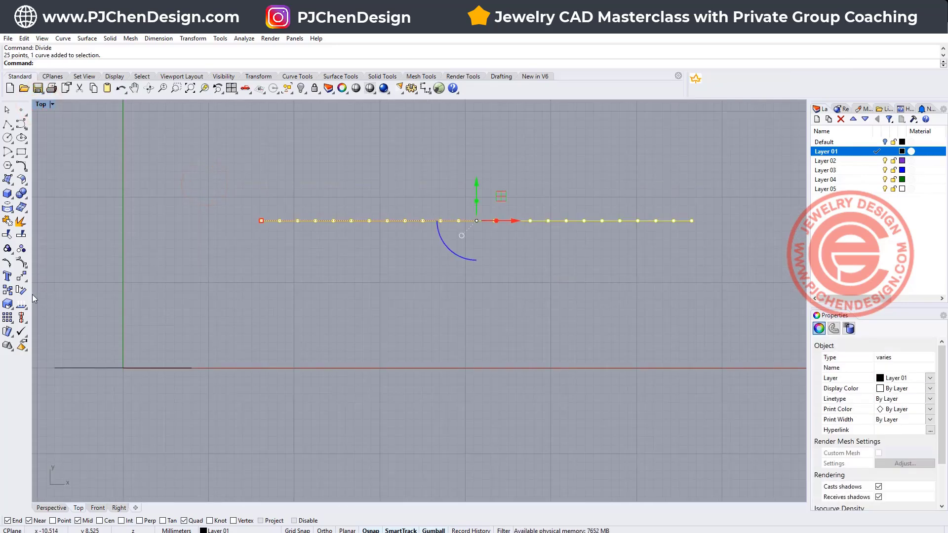
left_click(21, 319)
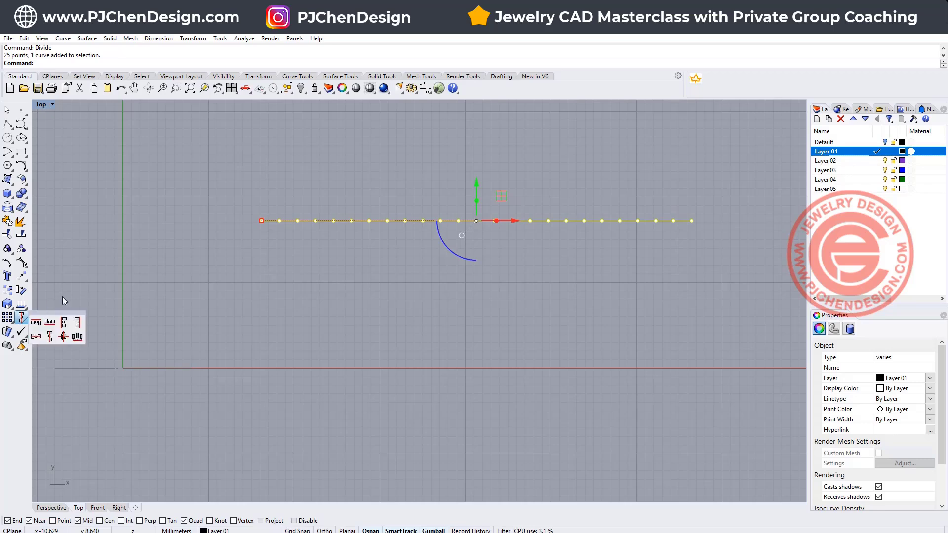
left_click(39, 336)
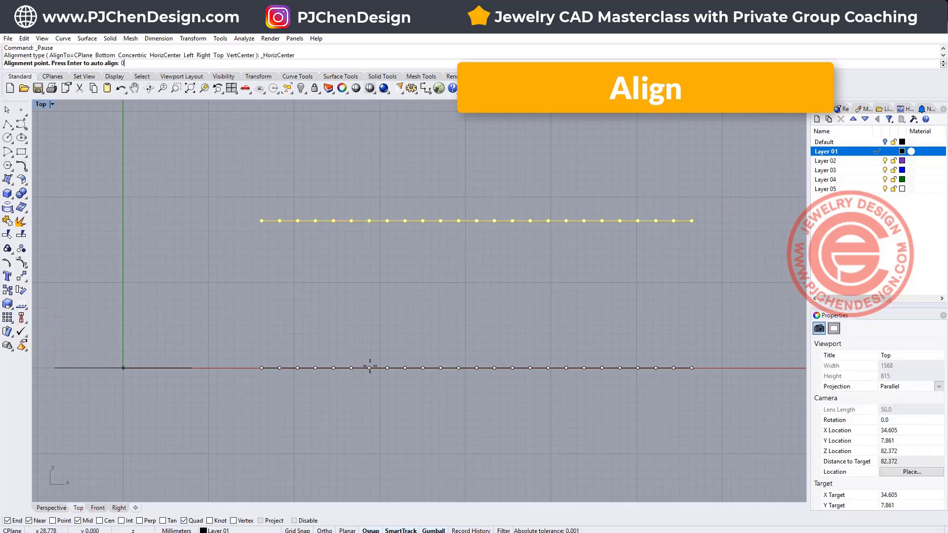
type("0")
key("Return")
left_click(347, 277)
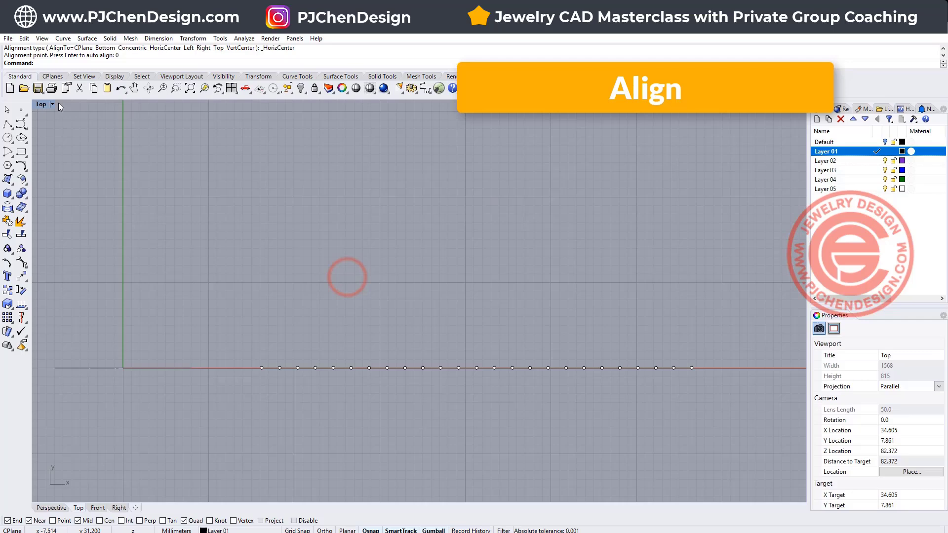
double_click(38, 104)
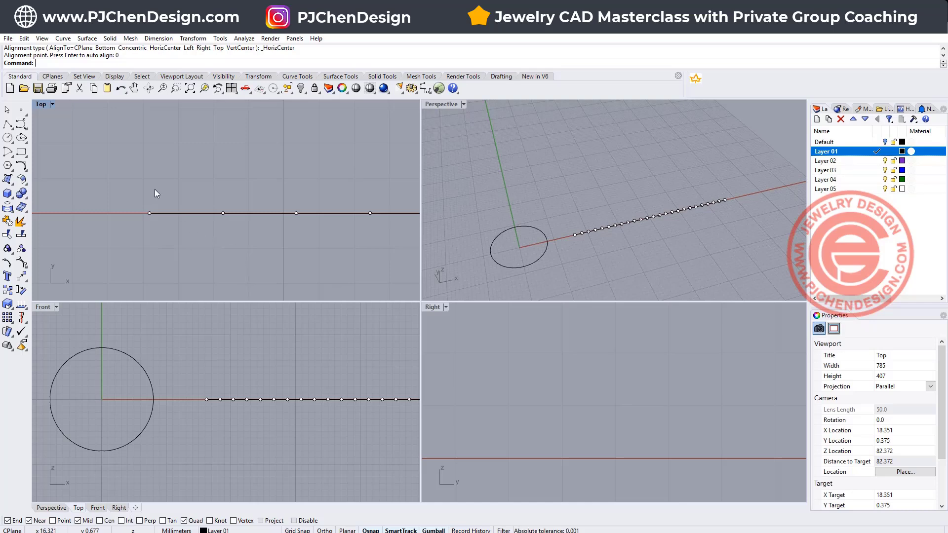
- Draw a short angled line beside the divided line in the Top view
left_click(8, 124)
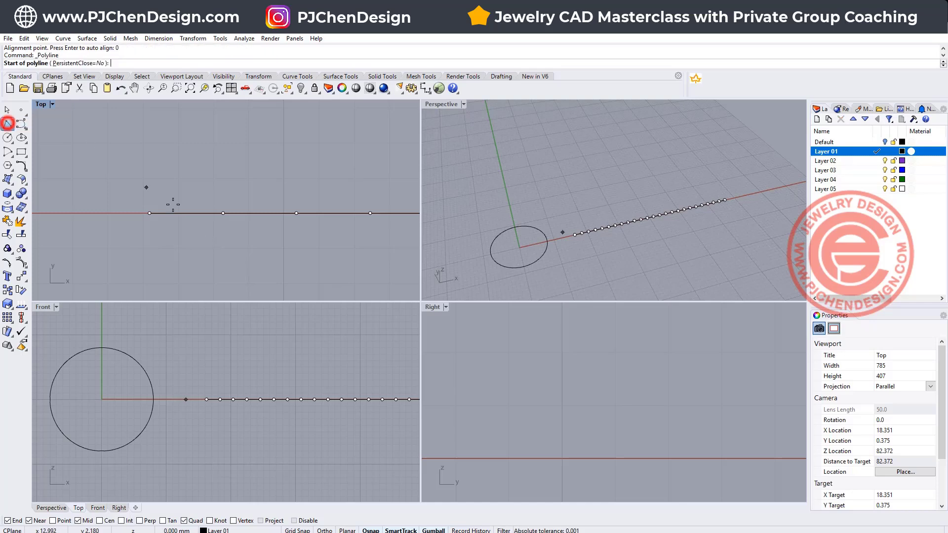
left_click(135, 203)
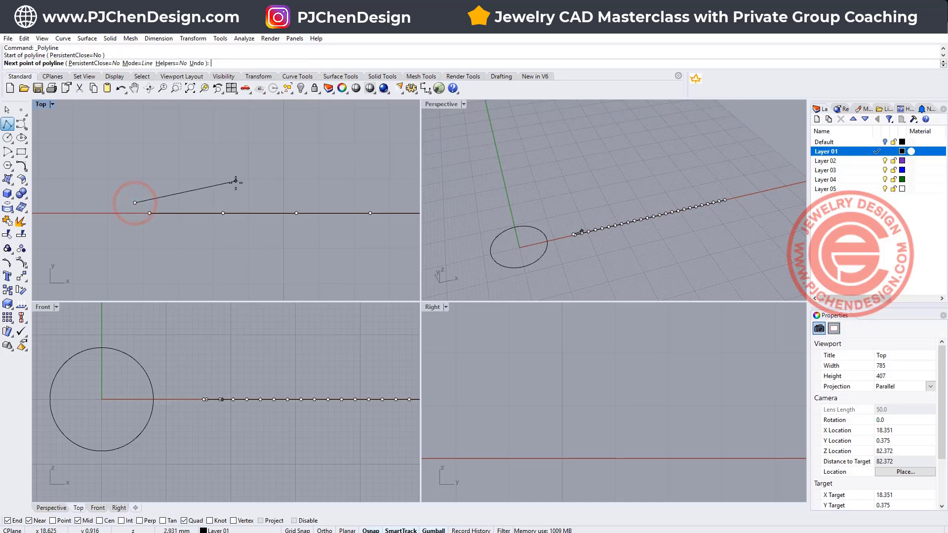
left_click(235, 183)
right_click(233, 185)
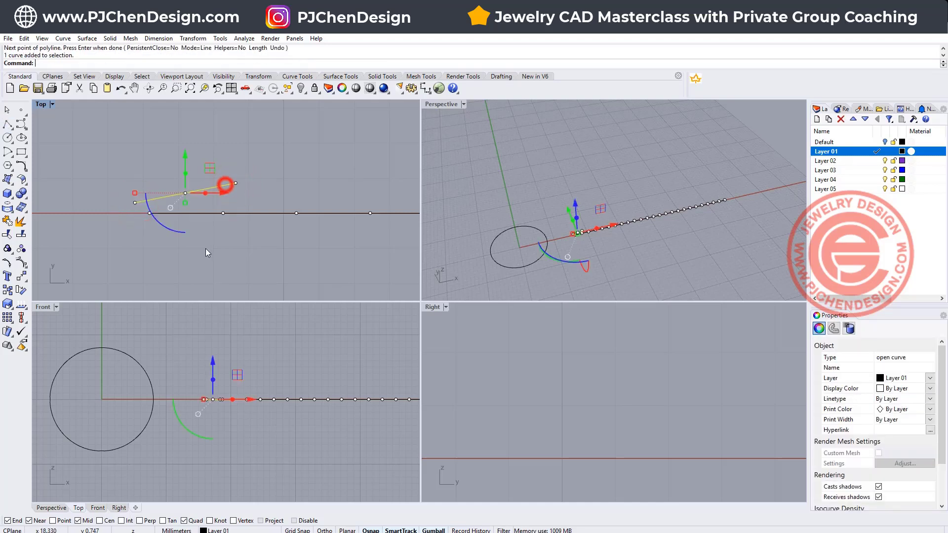
- Draw a short slanted polyline in the Front view
left_click(221, 352)
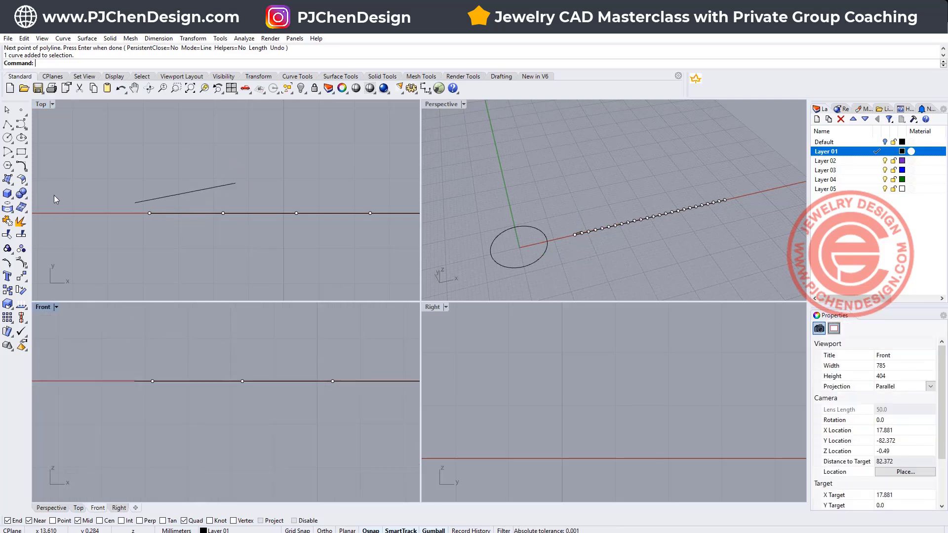
left_click(21, 124)
left_click(7, 124)
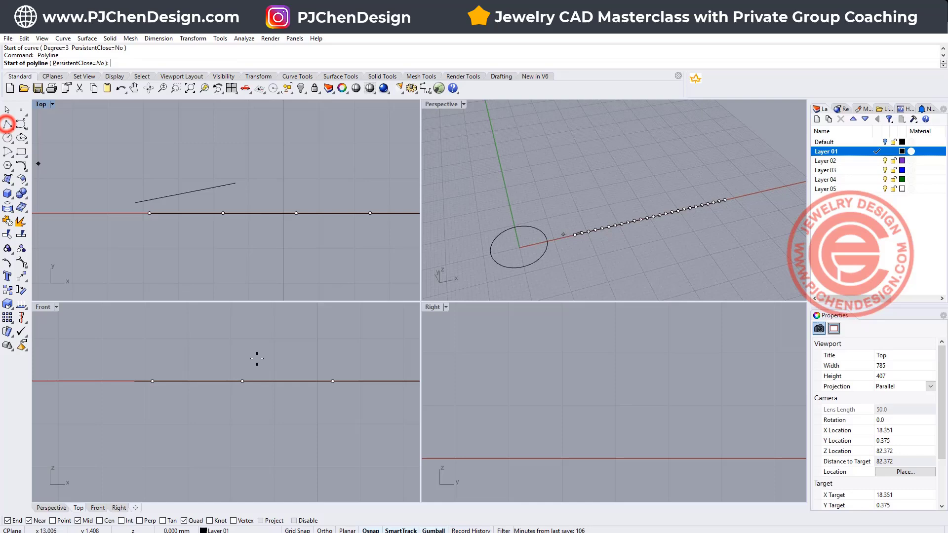
left_click(154, 365)
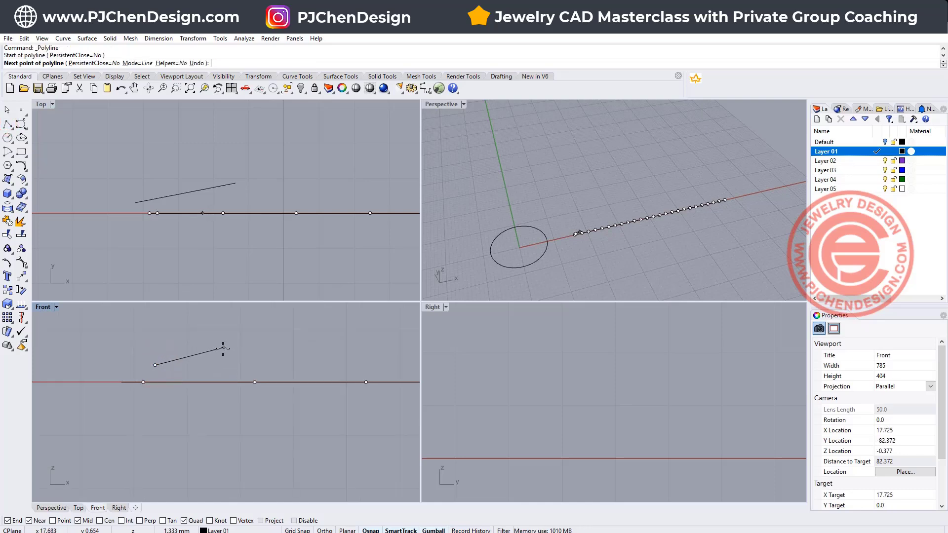
left_click(219, 354)
key("Return")
- Mirror the slanted line across the X axis as a copy
left_click(21, 276)
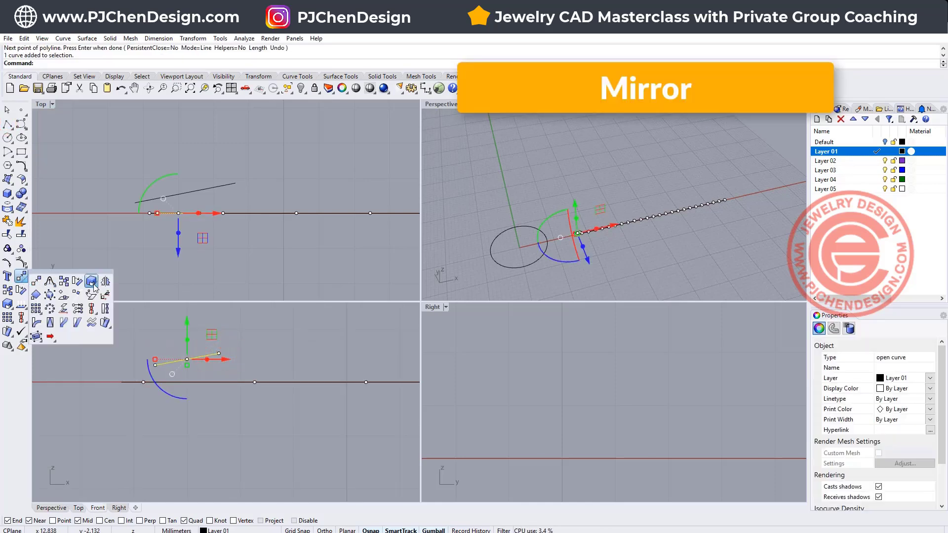
left_click(92, 282)
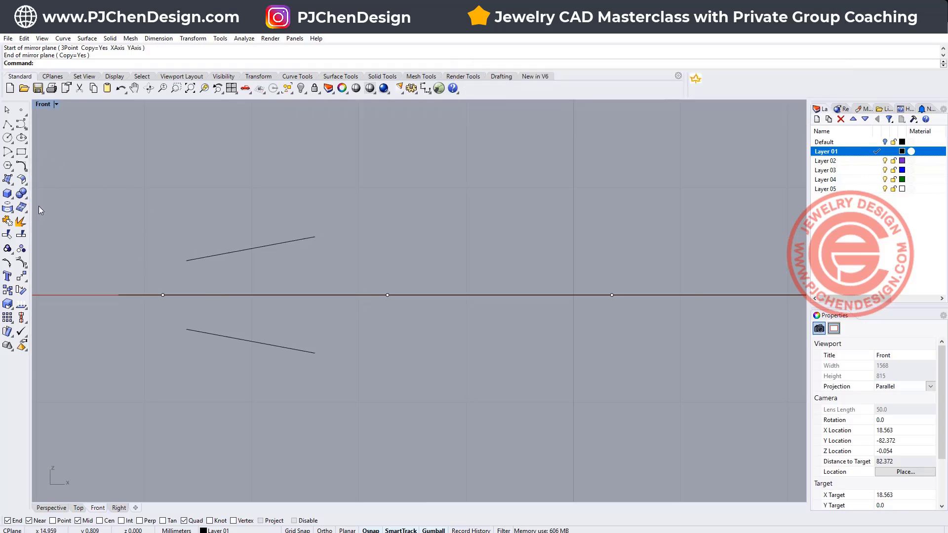
left_click(26, 169)
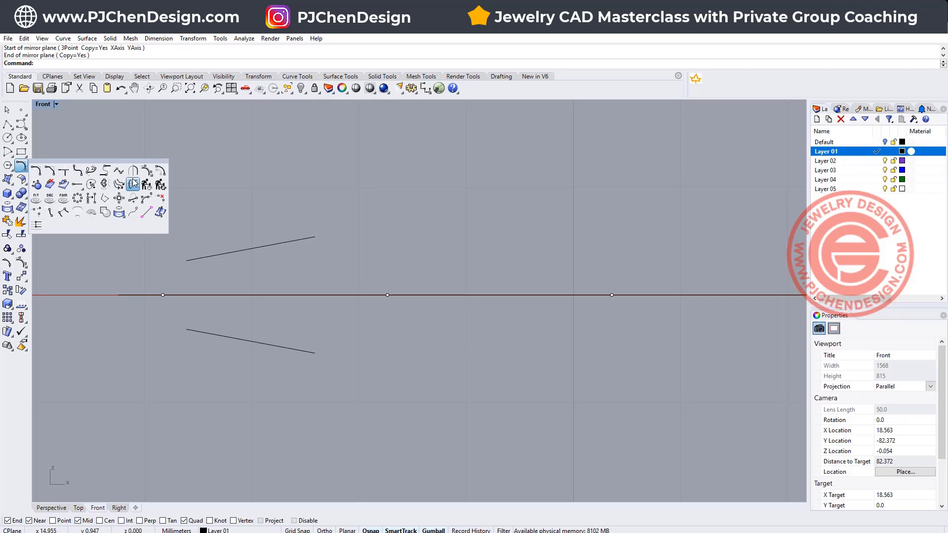
- Blend curves between both line ends and shift the left blend's control points right
left_click(160, 171)
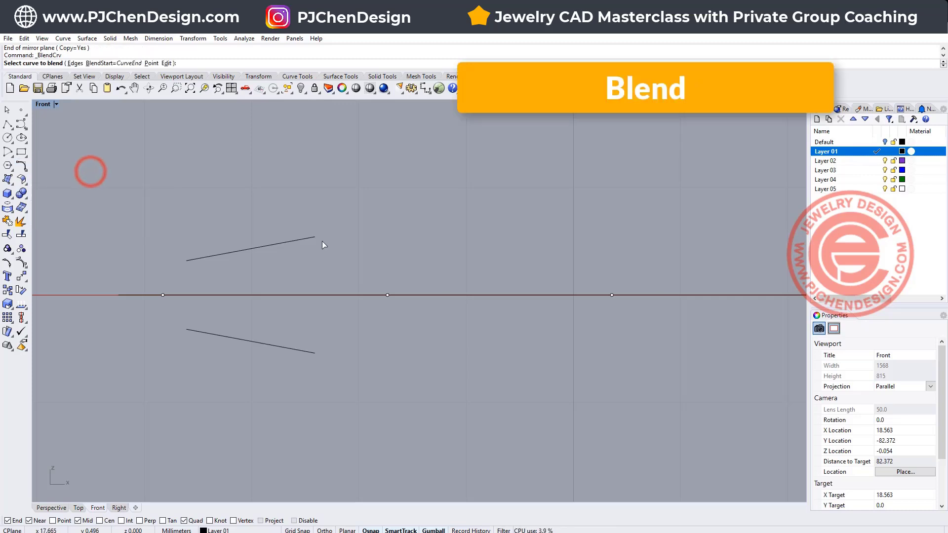
left_click(316, 357)
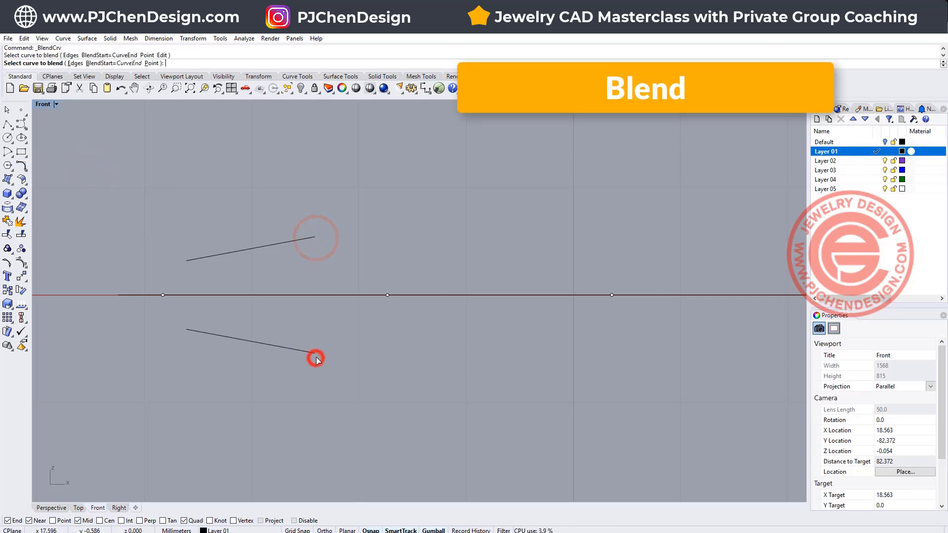
left_click(191, 259)
left_click(188, 329)
left_click(163, 322)
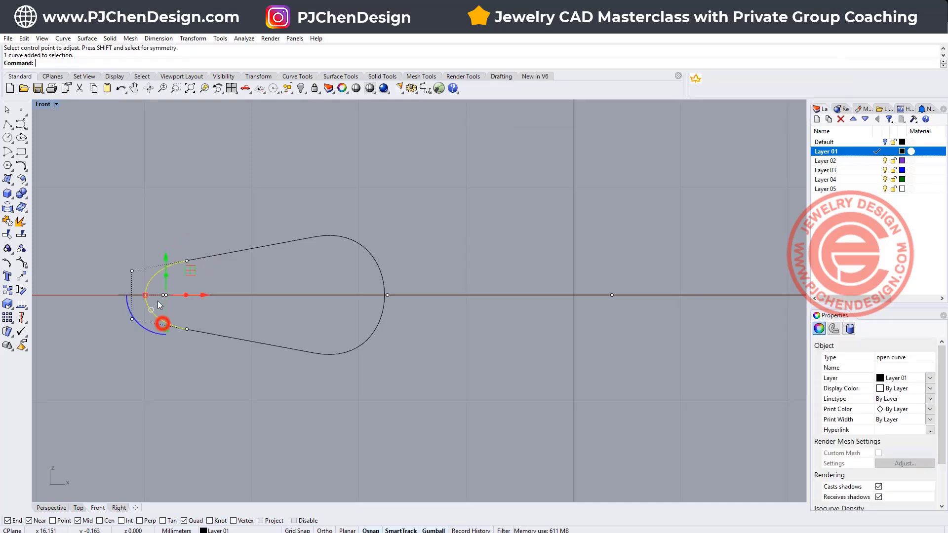
left_click_drag(95, 235, 141, 329)
left_click_drag(170, 295, 197, 294)
left_click(314, 399)
- Join the four curves into one closed outline and scale it slightly narrower
left_click_drag(144, 206, 577, 468)
left_click(22, 245)
left_click(203, 196)
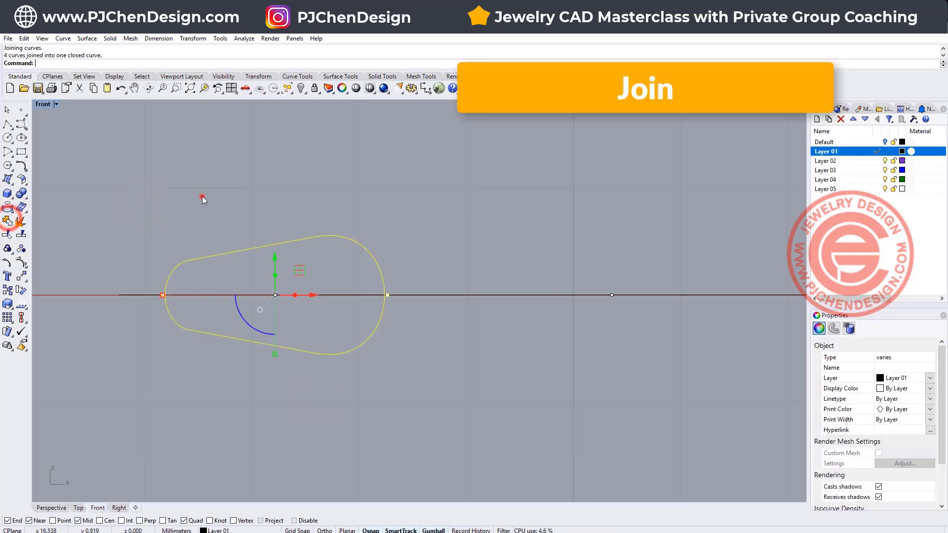
left_click(361, 250)
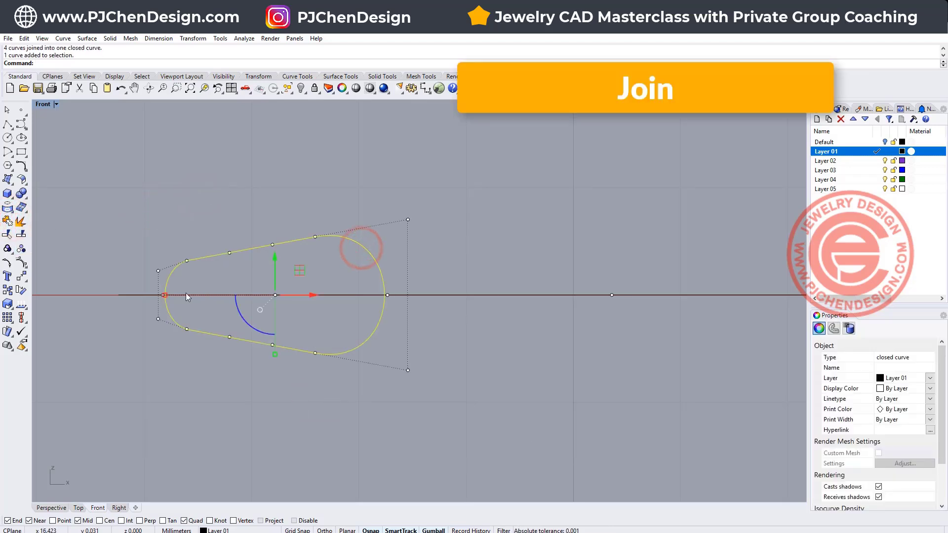
left_click_drag(167, 294, 172, 298)
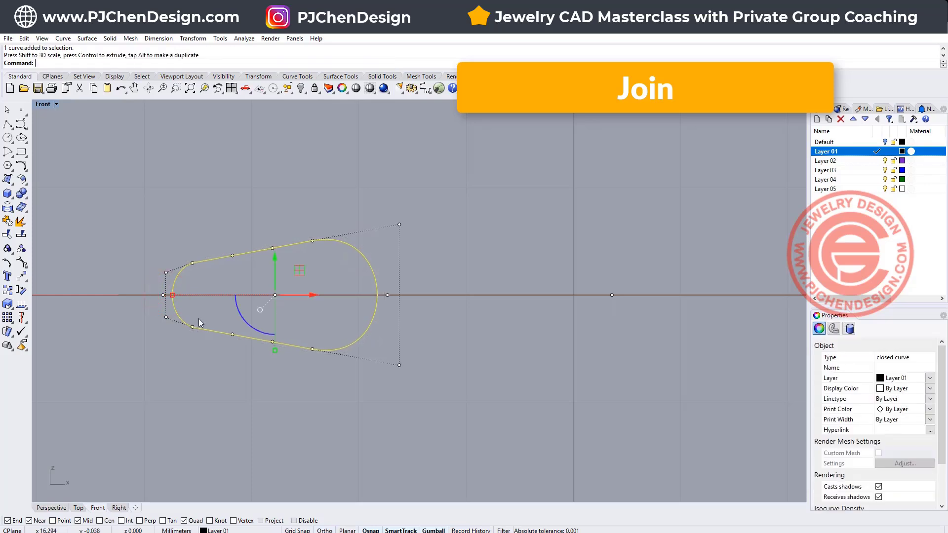
left_click(453, 433)
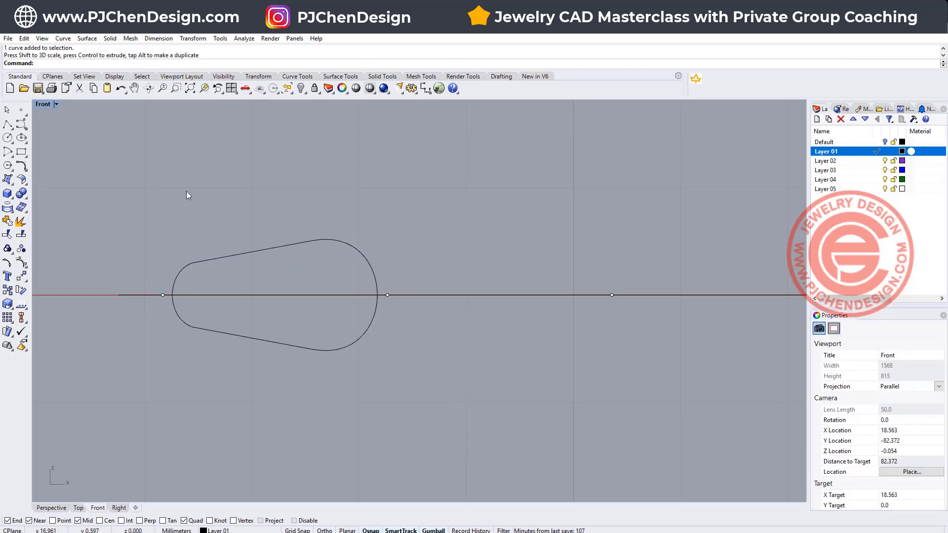
- Restore four views, maximise Perspective and inspect the outline and guide line
double_click(39, 105)
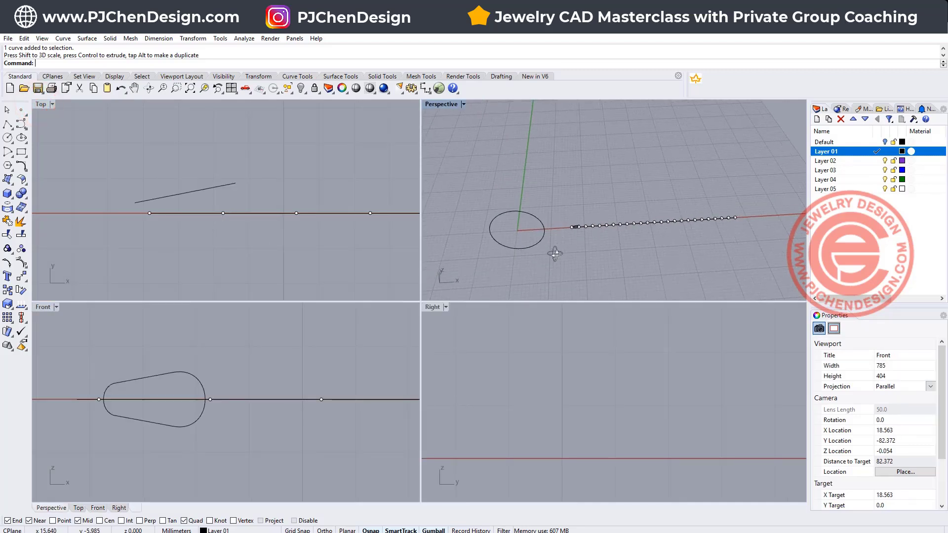
scroll(555, 254, "up", 5)
double_click(443, 105)
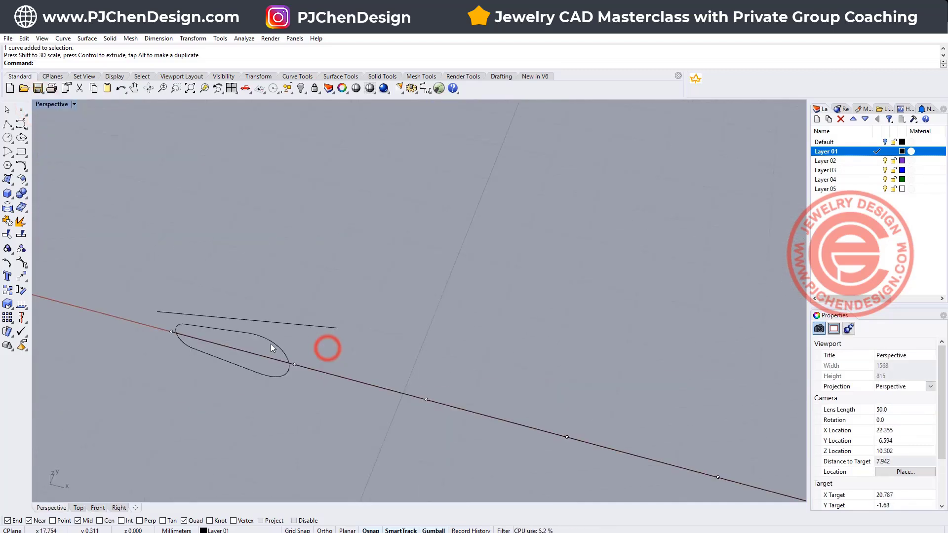
left_click(271, 343)
left_click(319, 328)
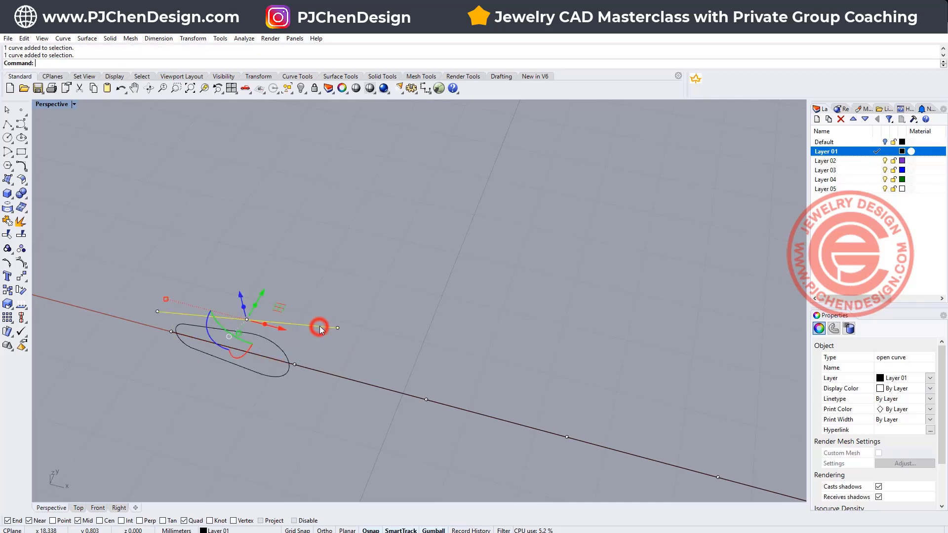
key("Escape")
right_click_drag(377, 348, 334, 341)
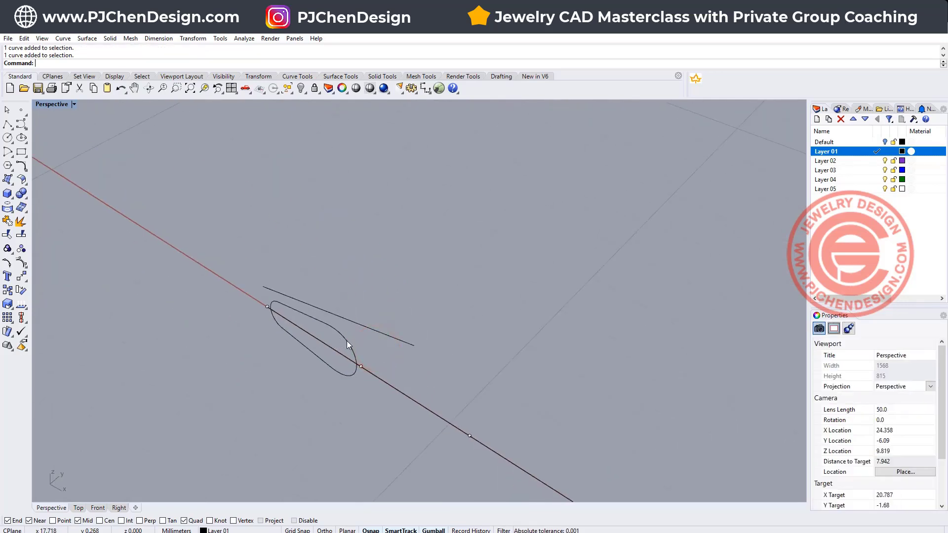
left_click(351, 343)
left_click(393, 339)
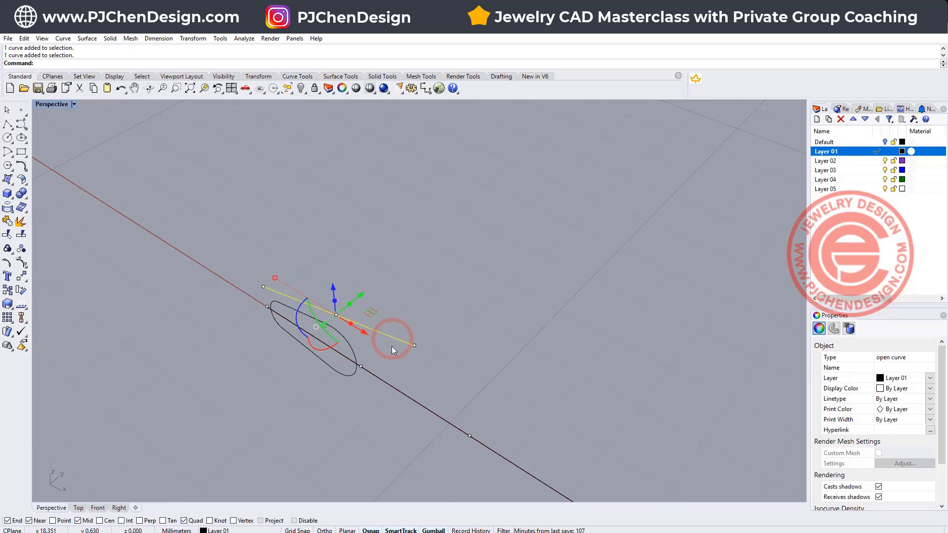
scroll(390, 345, "up", 3)
left_click(487, 367)
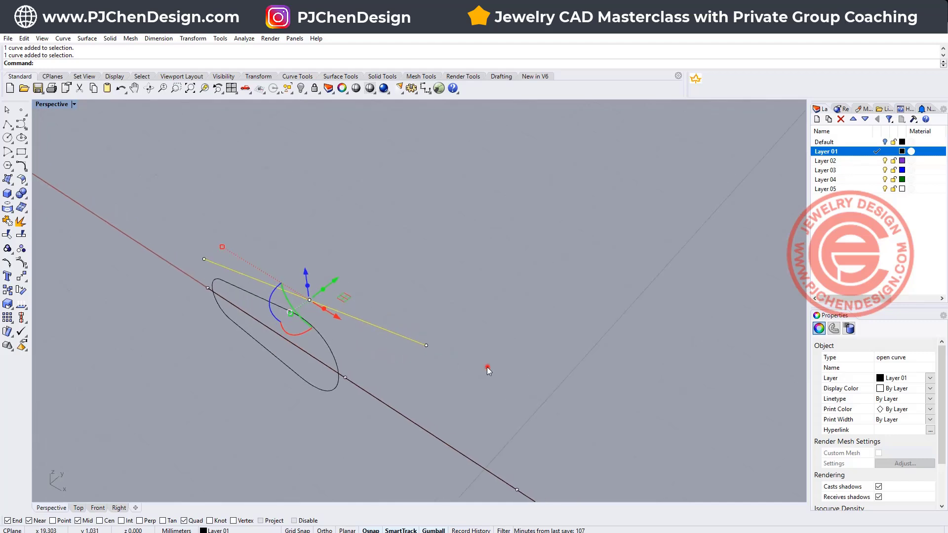
- Create a 3D link curve from the outline and line via Curve from 2 Views, coloured Red
left_click(23, 168)
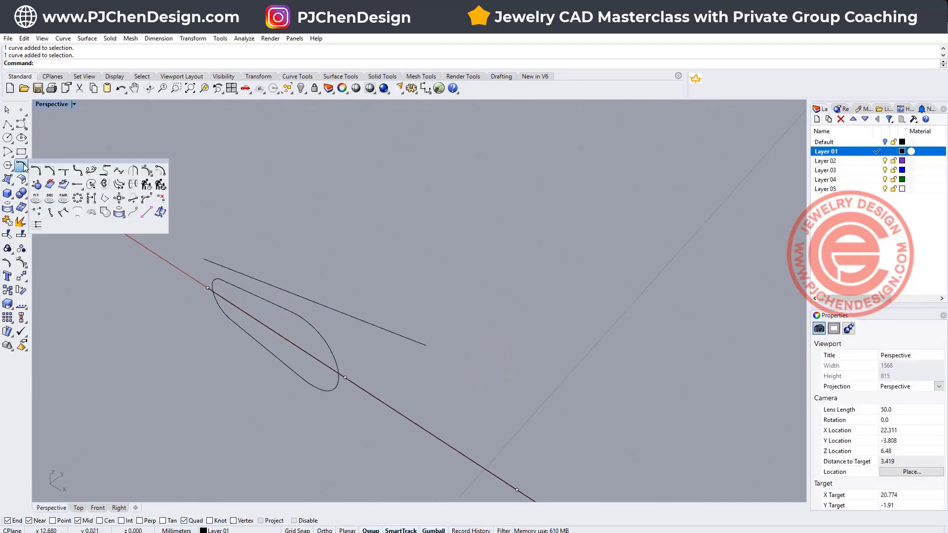
left_click(98, 186)
left_click(316, 327)
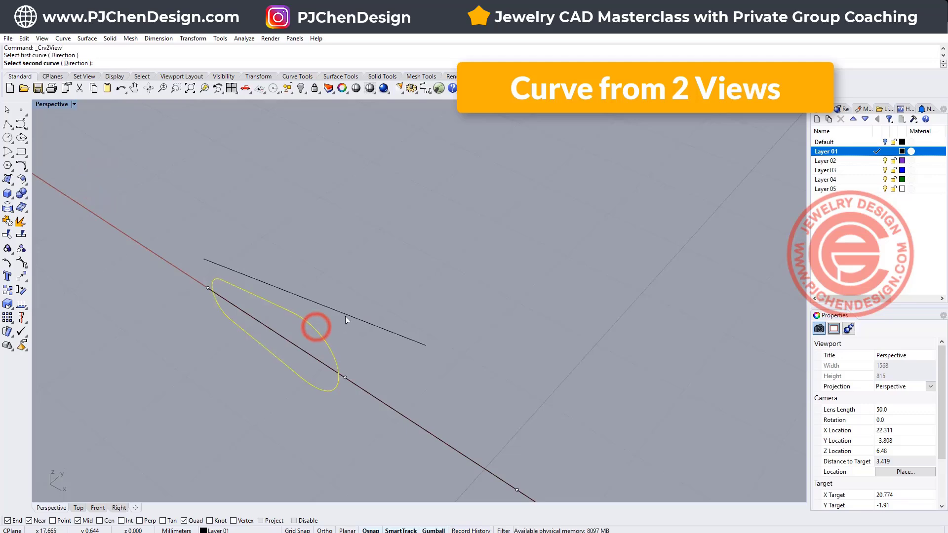
left_click(345, 319)
right_click_drag(482, 315, 346, 282)
left_click(335, 276)
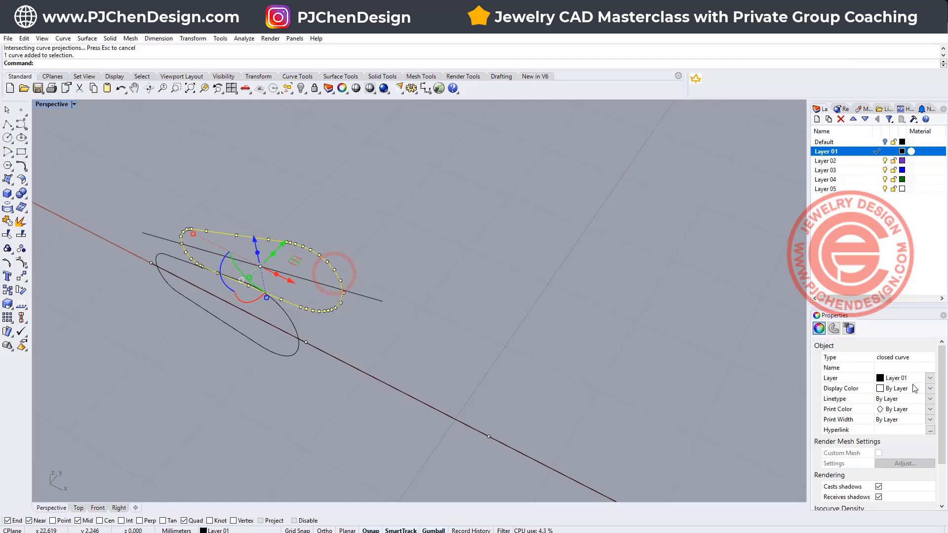
left_click(932, 389)
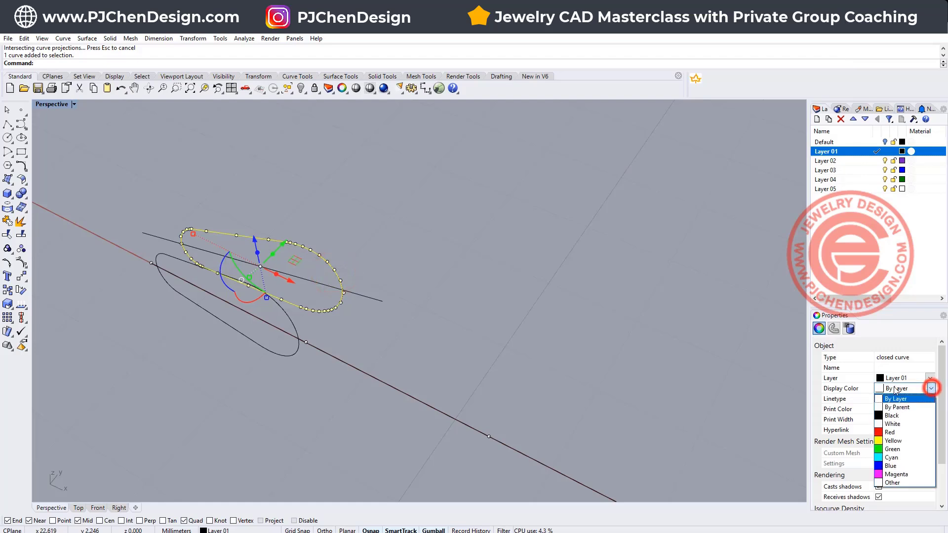
left_click(893, 431)
left_click(547, 298)
- Repeat Curve from 2 Views, picking the closed outline as first curve
right_click_drag(405, 289, 365, 277)
key("Return")
left_click(350, 293)
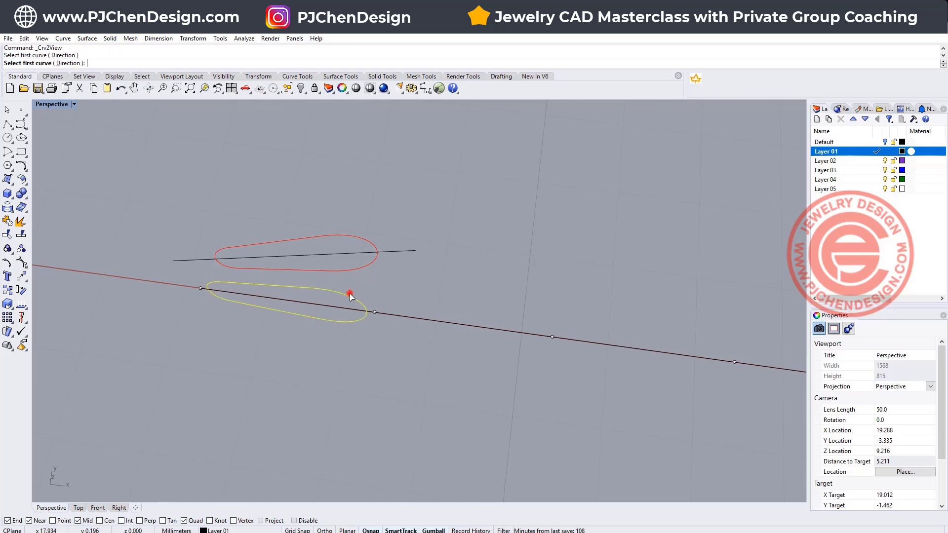
- Pick the slanted line as second curve, then hide the original outline and guide line
left_click(395, 255)
left_click(300, 89)
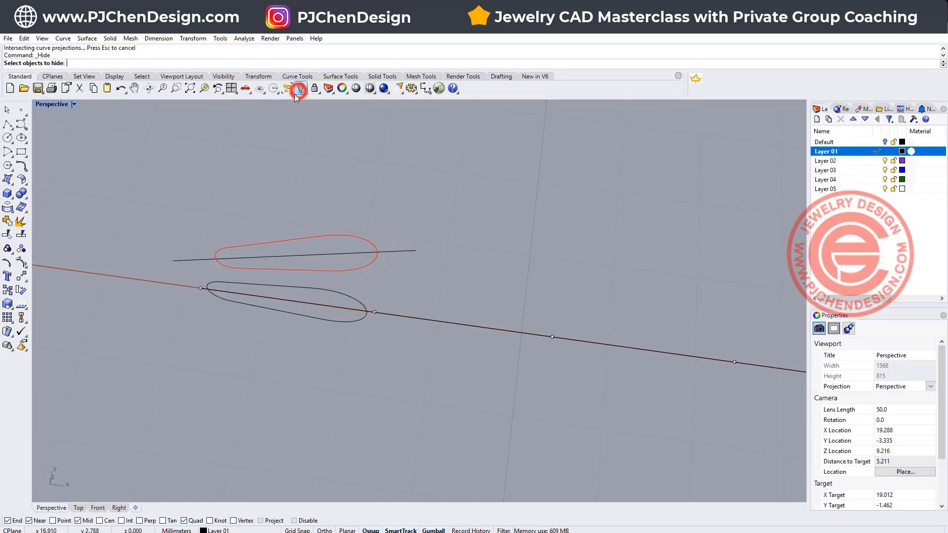
left_click(346, 291)
left_click(394, 251)
key("Return")
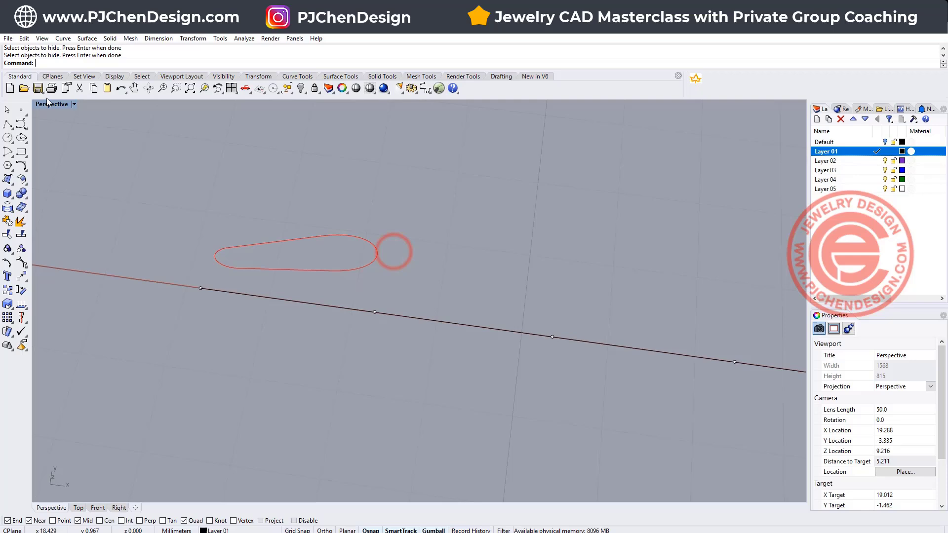
- Mirror the red link curve across the X axis in the Top view
double_click(48, 104)
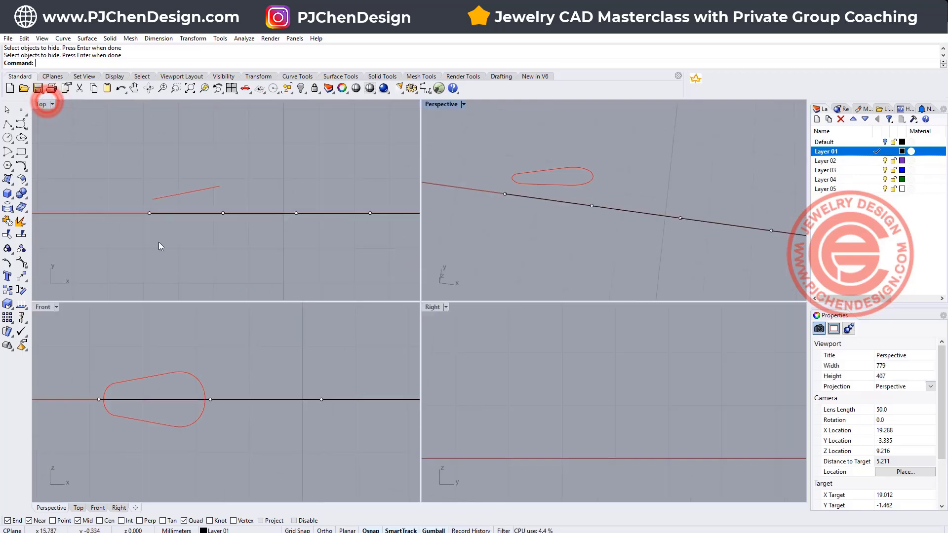
left_click(182, 193)
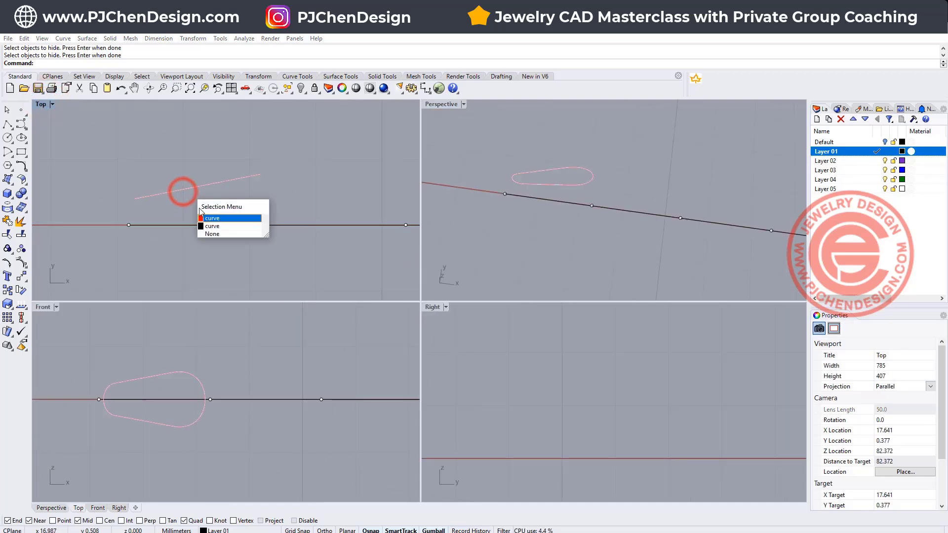
left_click(209, 218)
right_click_drag(256, 202, 225, 181)
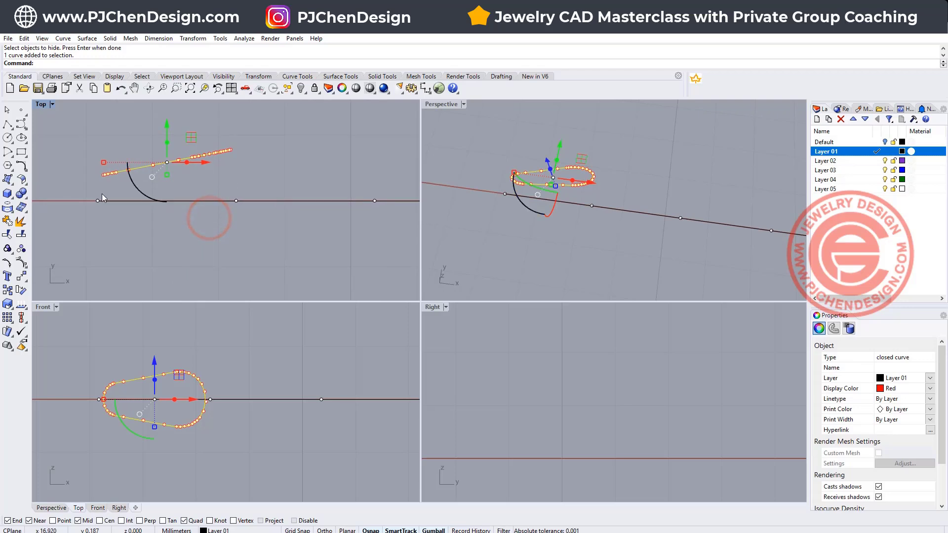
left_click(24, 252)
left_click(239, 204)
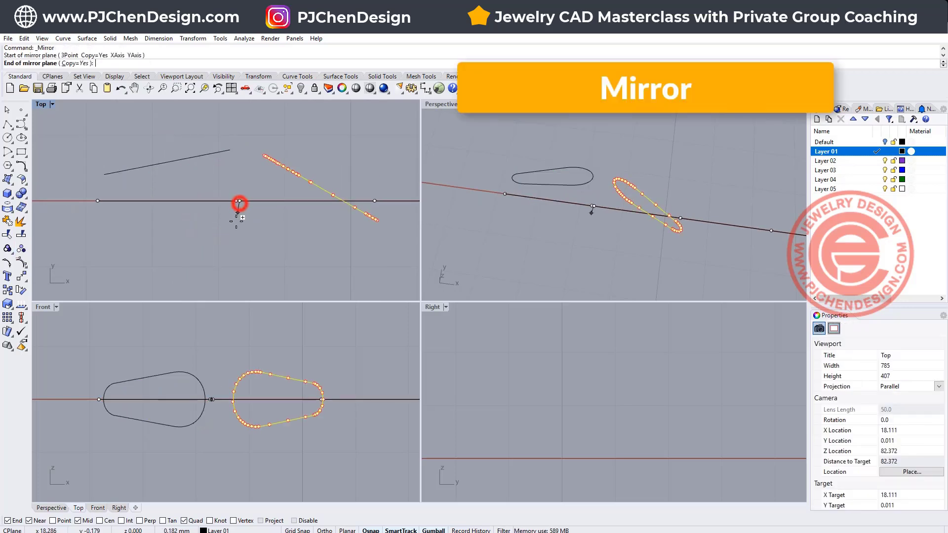
left_click(120, 236)
left_click(291, 255)
right_click_drag(528, 245, 520, 226)
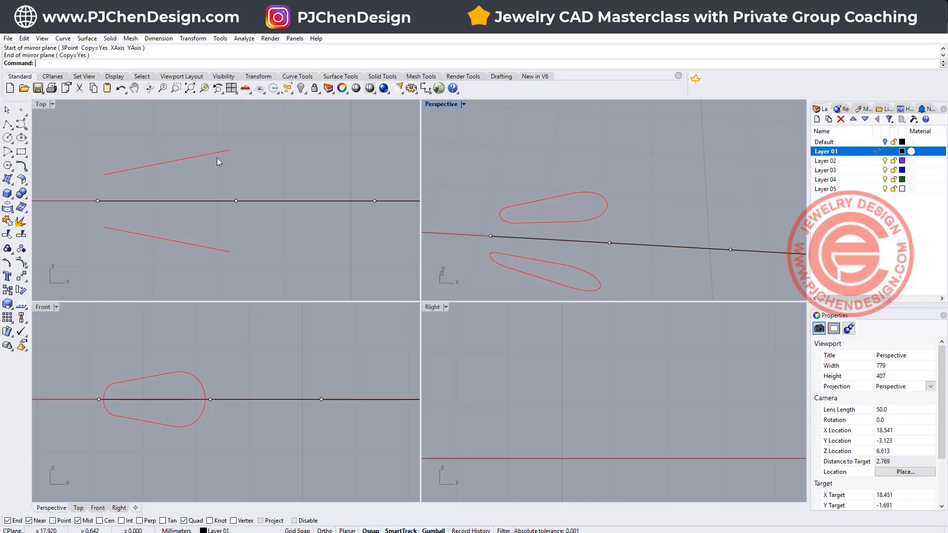
- Delete the lower mirrored copy and tilt the remaining red link slightly by rotating it
left_click_drag(178, 258, 188, 222)
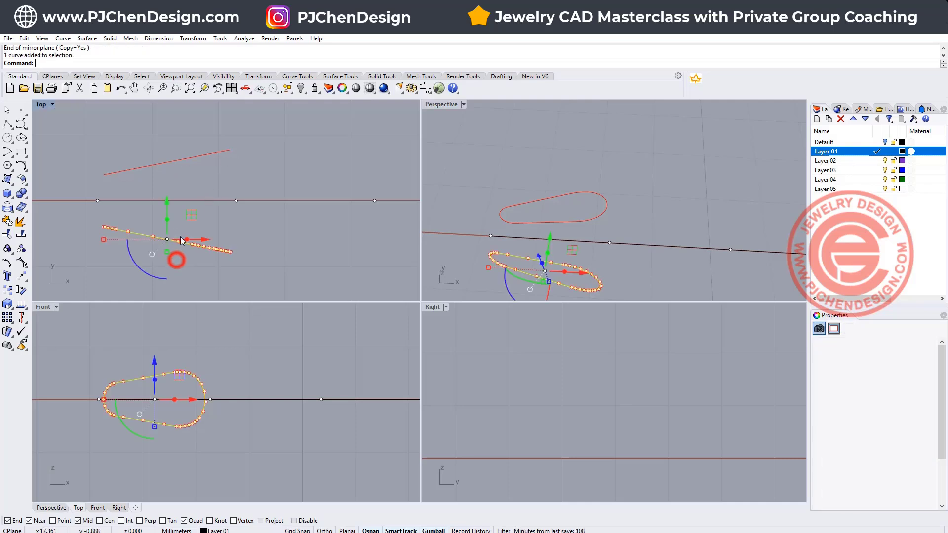
key("Delete")
left_click_drag(197, 180, 170, 139)
left_click_drag(165, 214, 129, 224)
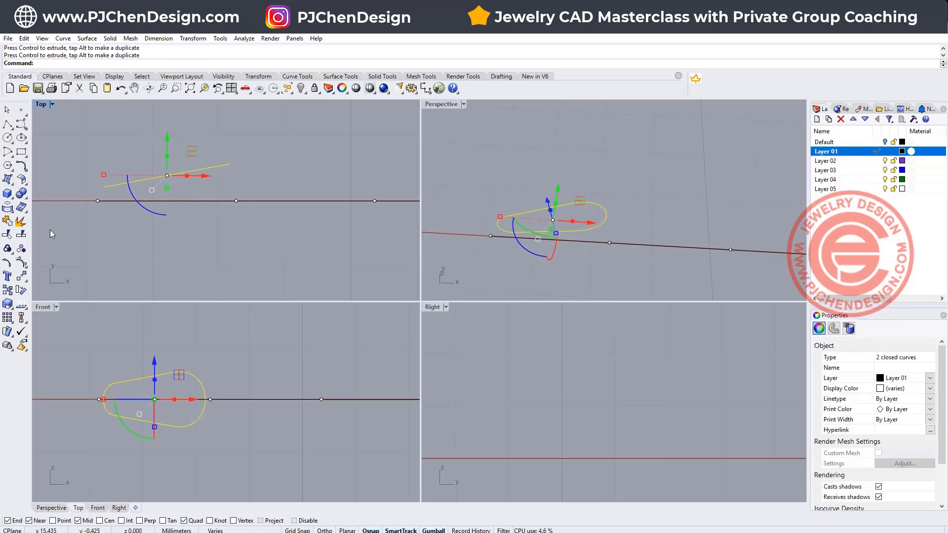
- Mirror the tilted red link across the X axis into a symmetric pair
left_click(20, 277)
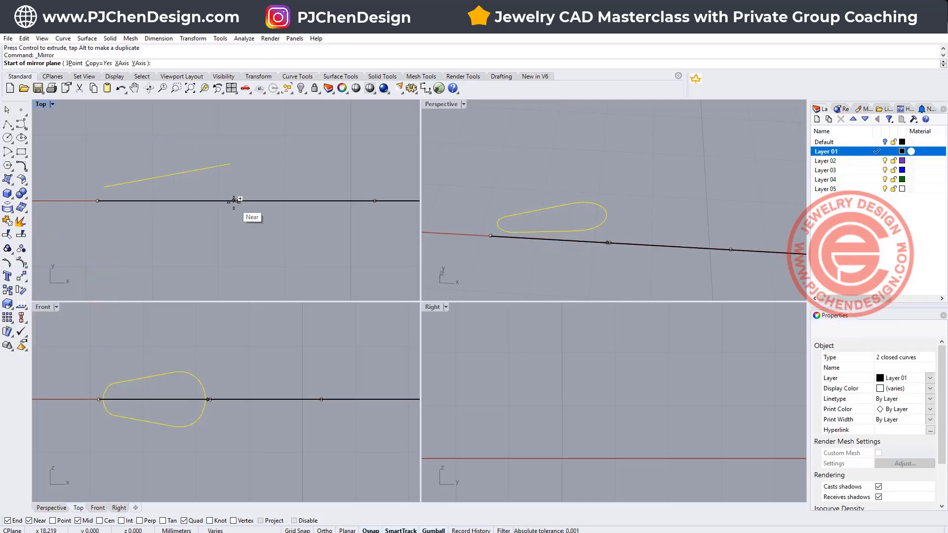
left_click(237, 200)
left_click(121, 236)
left_click(294, 244)
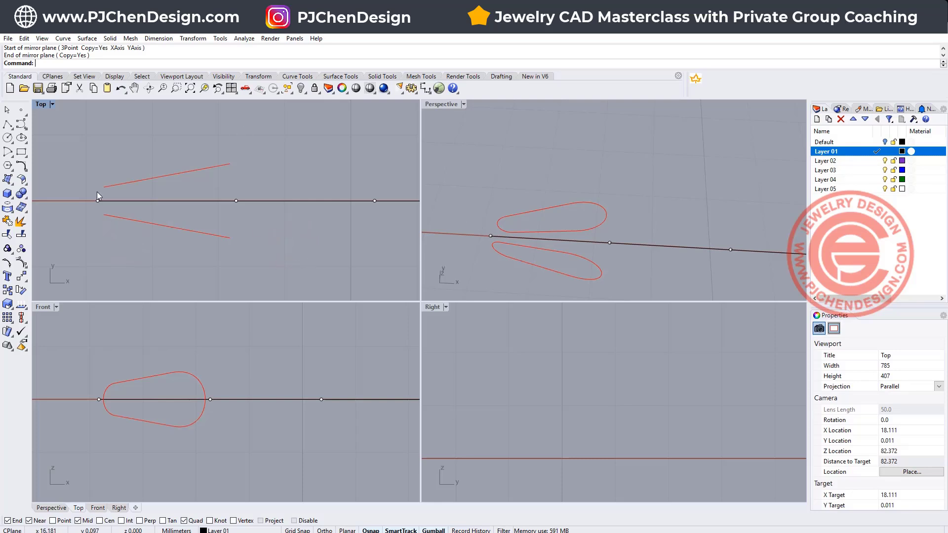
- Draw a vertical cutting line across both red links in the Top view
left_click(7, 124)
left_click(132, 157)
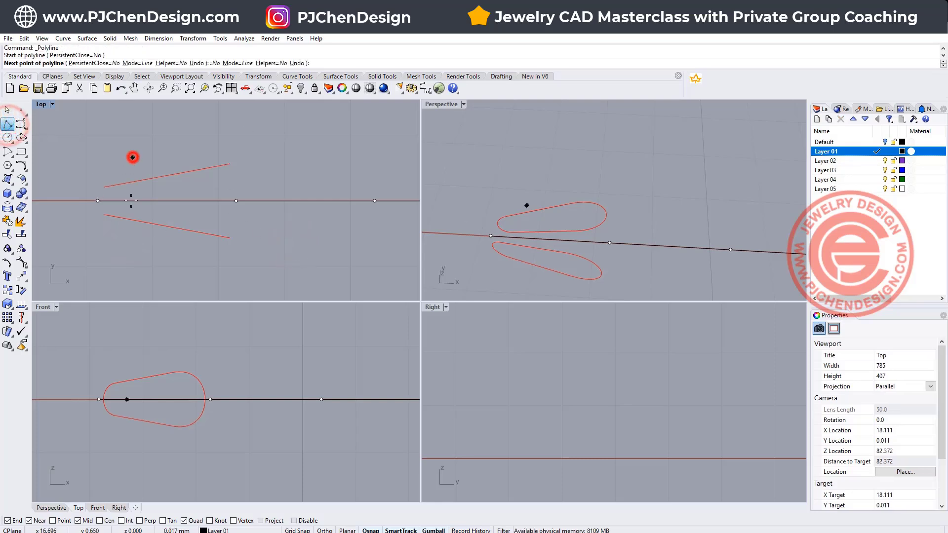
left_click(133, 251)
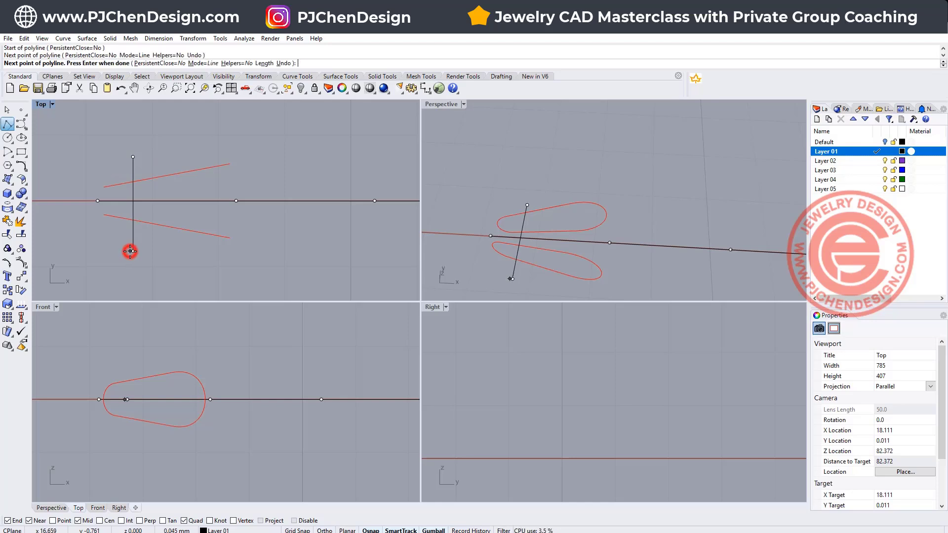
right_click(133, 250)
- Trim away both links' tips left of the cutting line
left_click(133, 238)
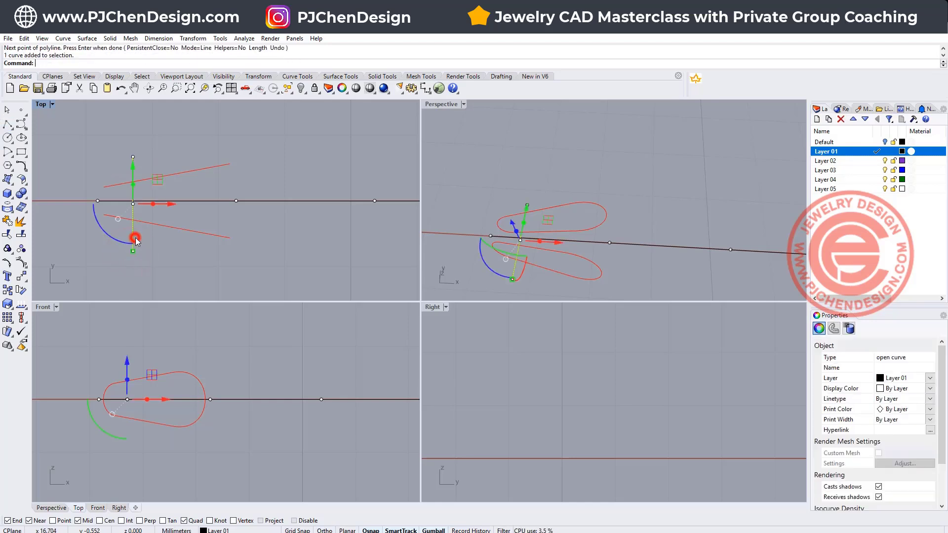
left_click(21, 248)
left_click(121, 217)
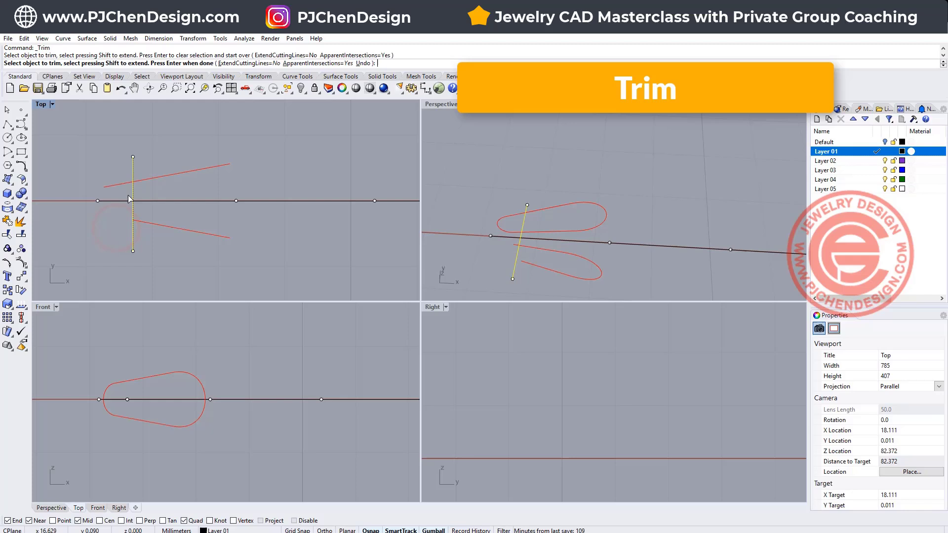
left_click(110, 184)
key("Return")
scroll(301, 269, "up", 5)
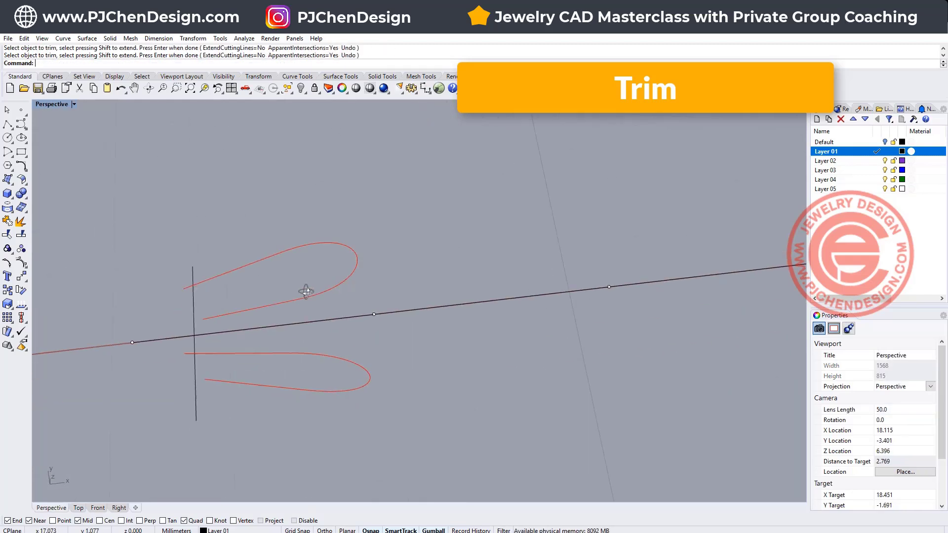
right_click_drag(307, 290, 214, 271, "shift")
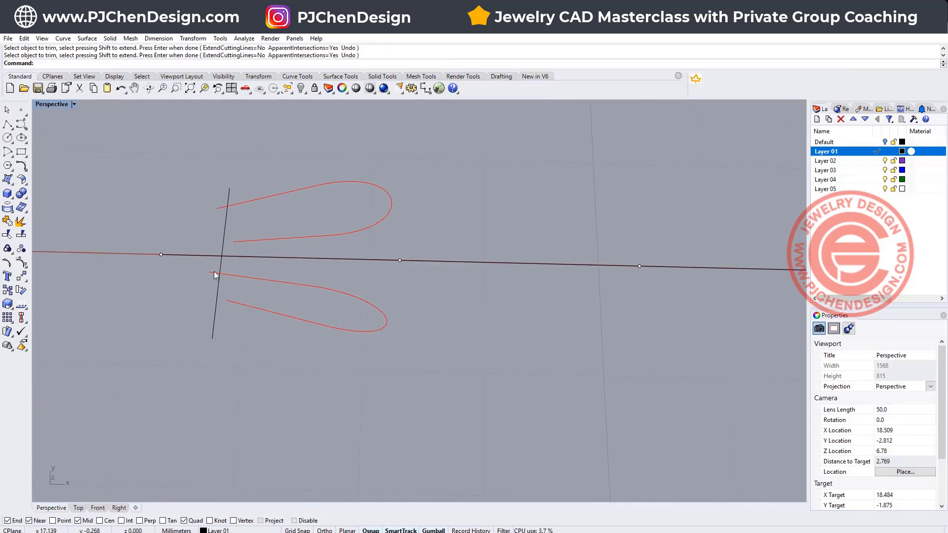
- Blend the upper and lower trimmed curve ends with a smooth rounded curve
left_click(23, 171)
left_click(91, 170)
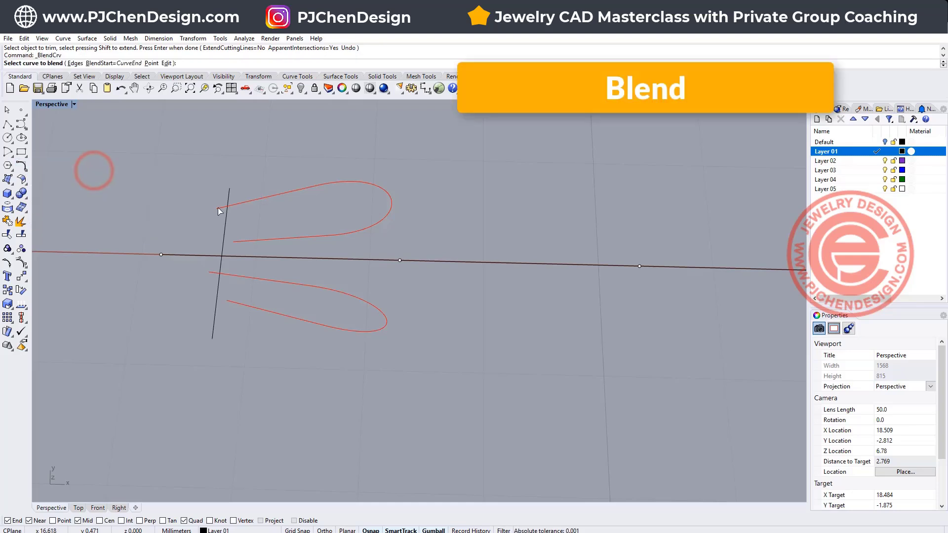
left_click(218, 208)
left_click(237, 235)
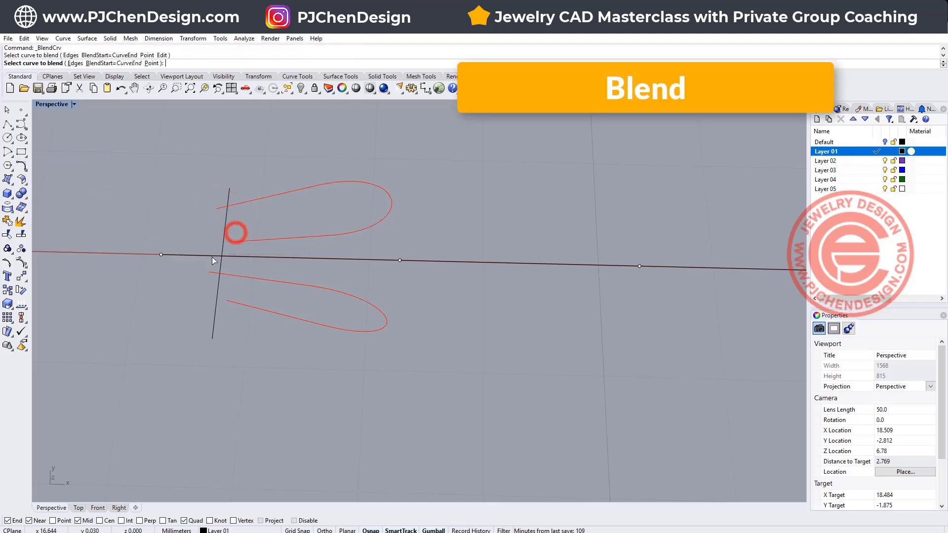
left_click(210, 272)
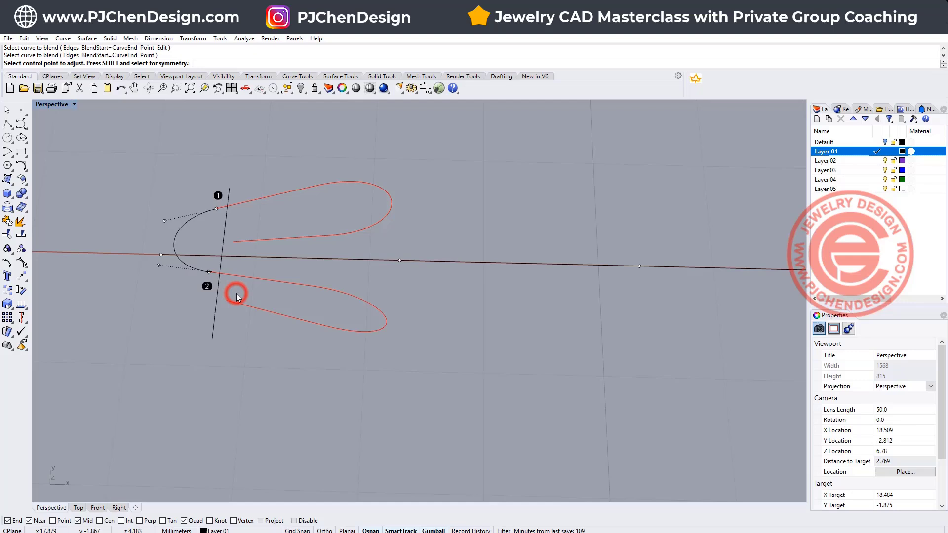
key("Return")
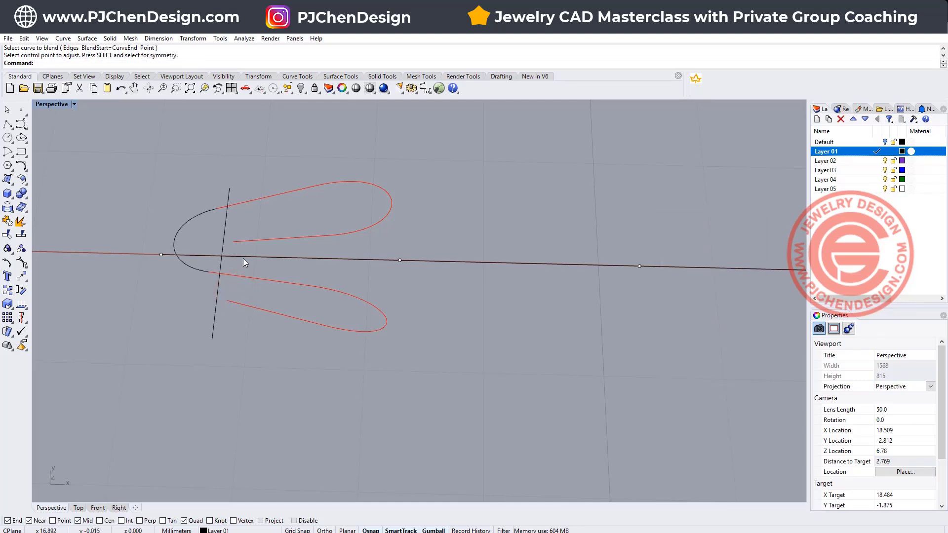
- Show control points on the blend and curves, and shift the four left end points right
key("Return")
left_click(236, 244)
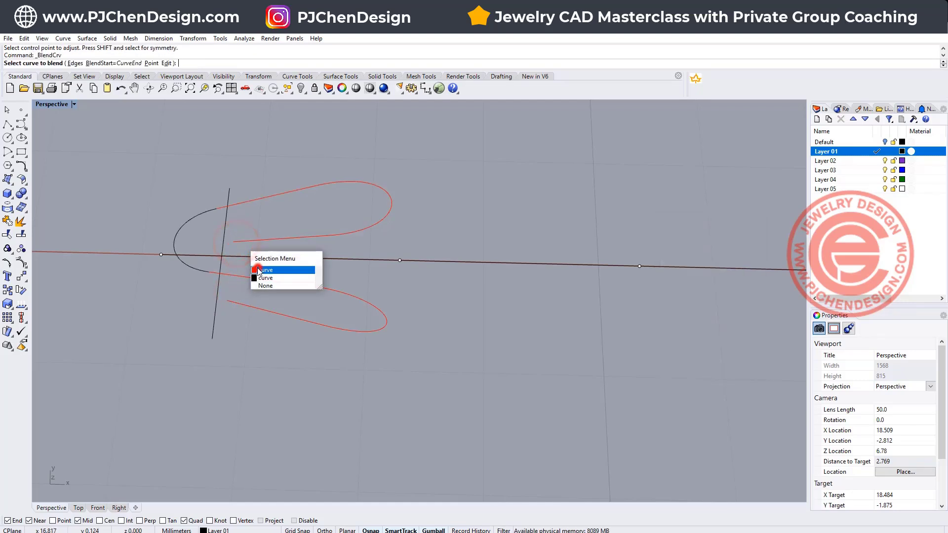
left_click(261, 270)
left_click(227, 298)
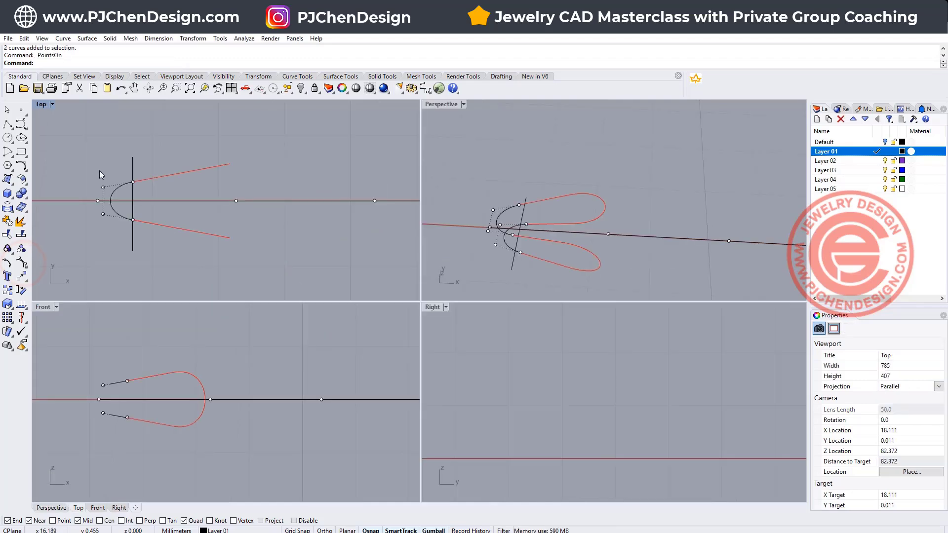
left_click_drag(99, 171, 146, 202)
left_click(163, 261)
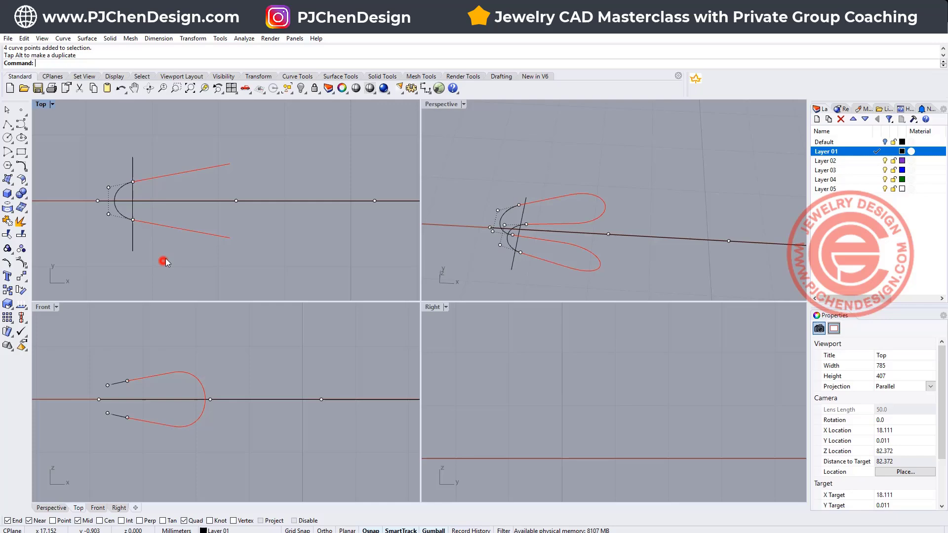
key("Escape")
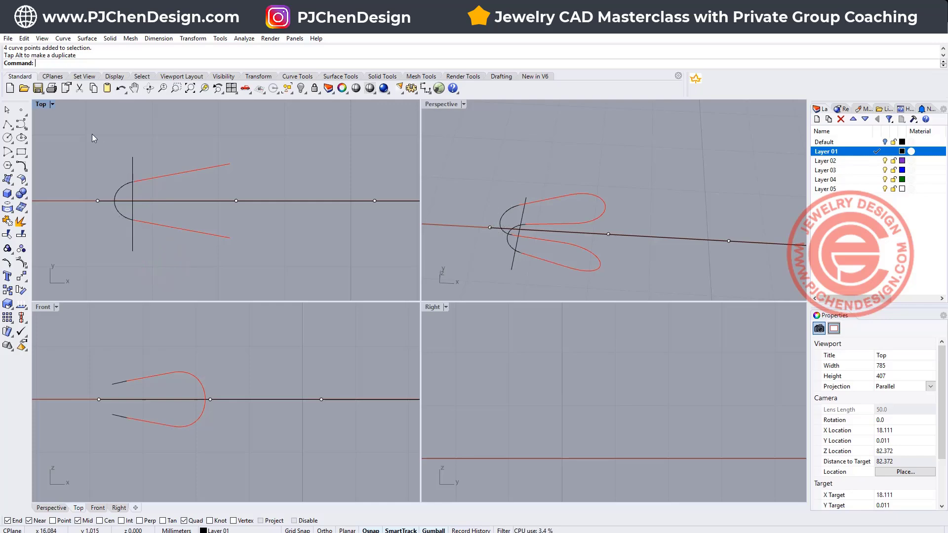
- Join all the link curves into a single closed outline
left_click_drag(92, 134, 244, 259)
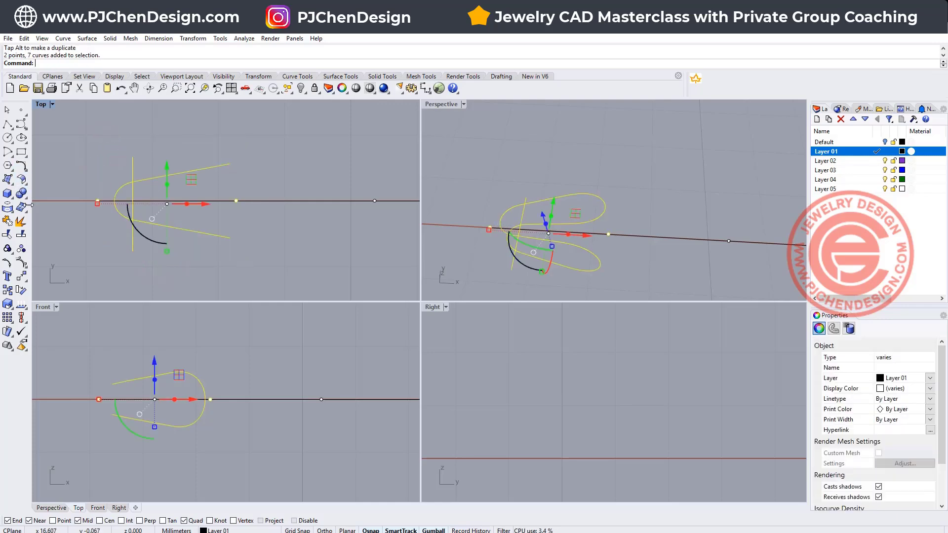
left_click(8, 222)
left_click(89, 240)
left_click(594, 280)
right_click_drag(593, 281, 707, 245)
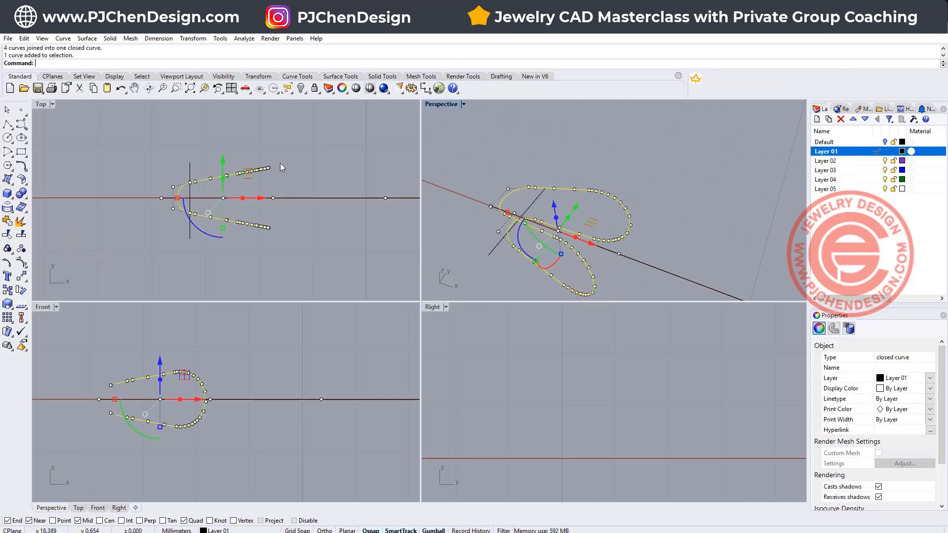
scroll(278, 172, "up", 3)
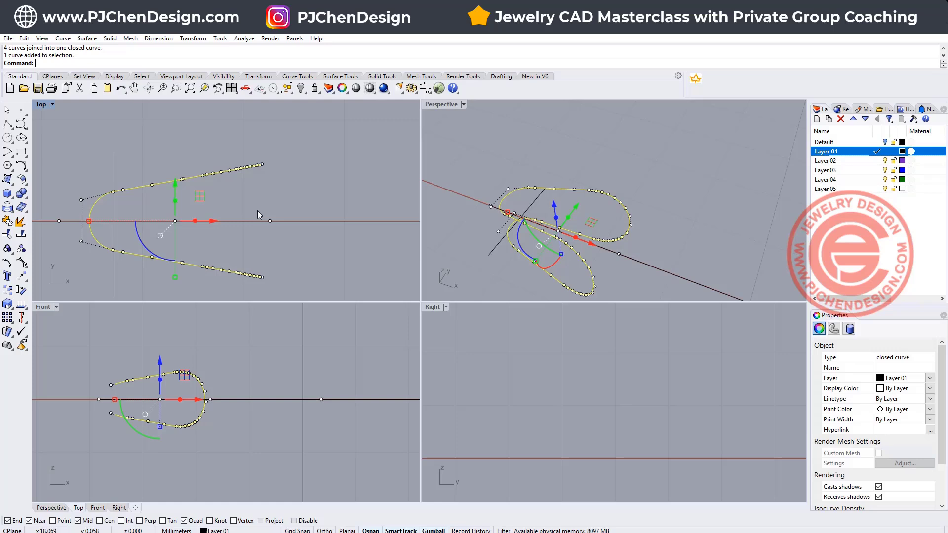
- Draw a conic rounded-corner rectangle at the curve end and move it up onto the upper end
left_click(23, 156)
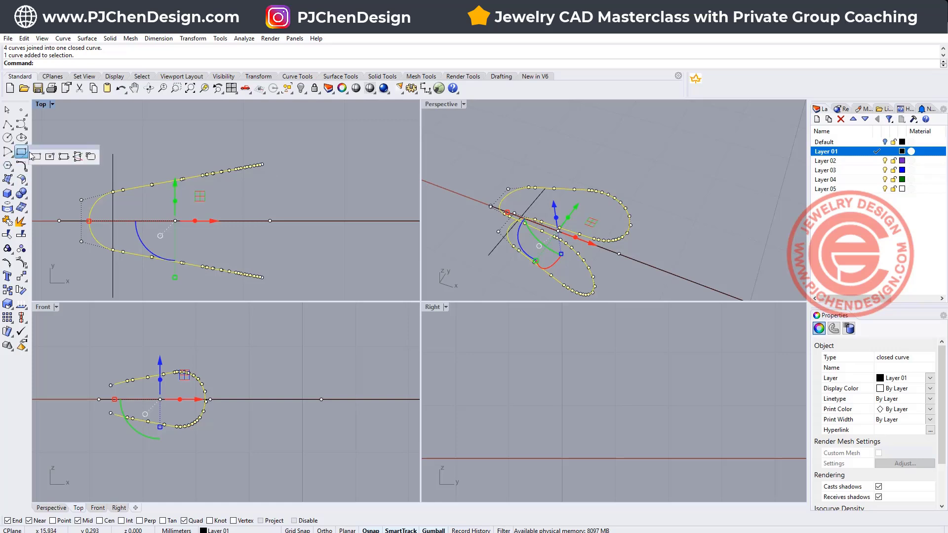
left_click(91, 157)
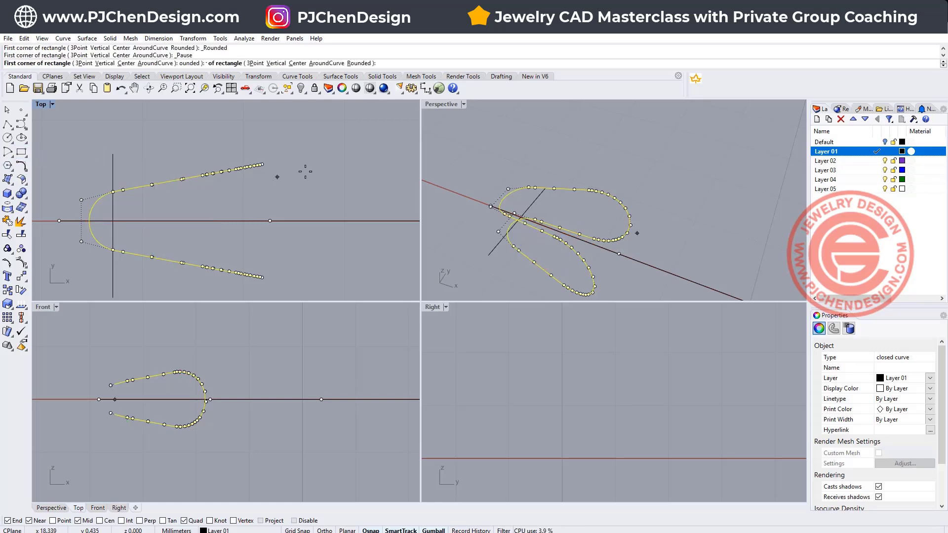
left_click(265, 162)
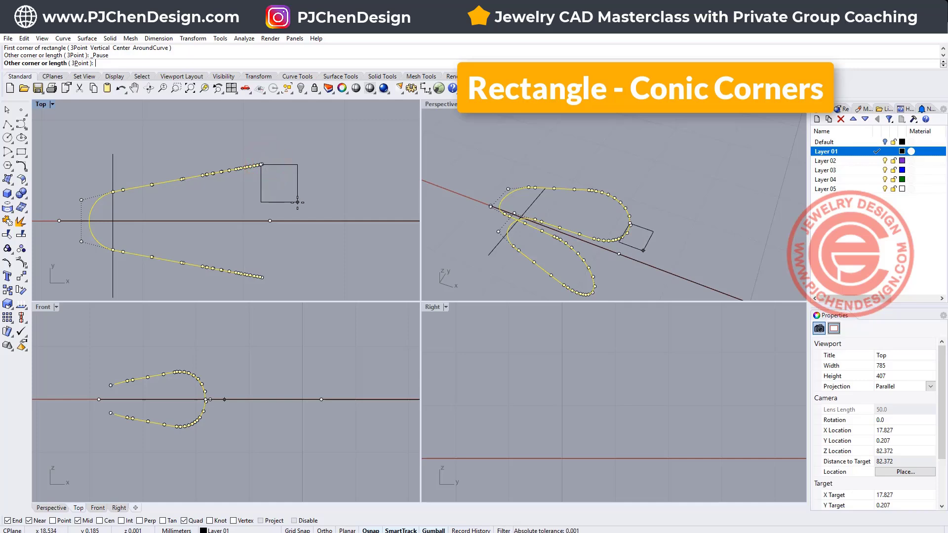
scroll(301, 204, "down", 3)
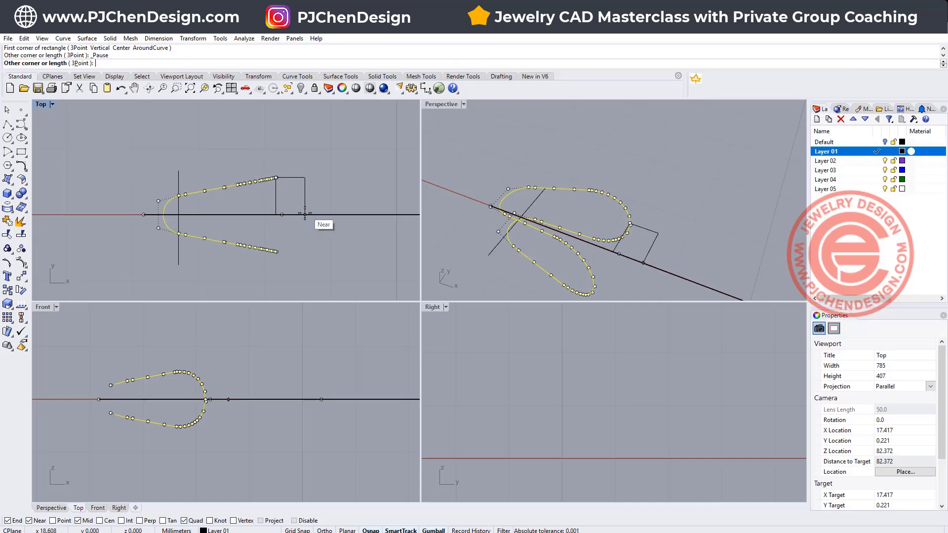
scroll(316, 210, "up", 3)
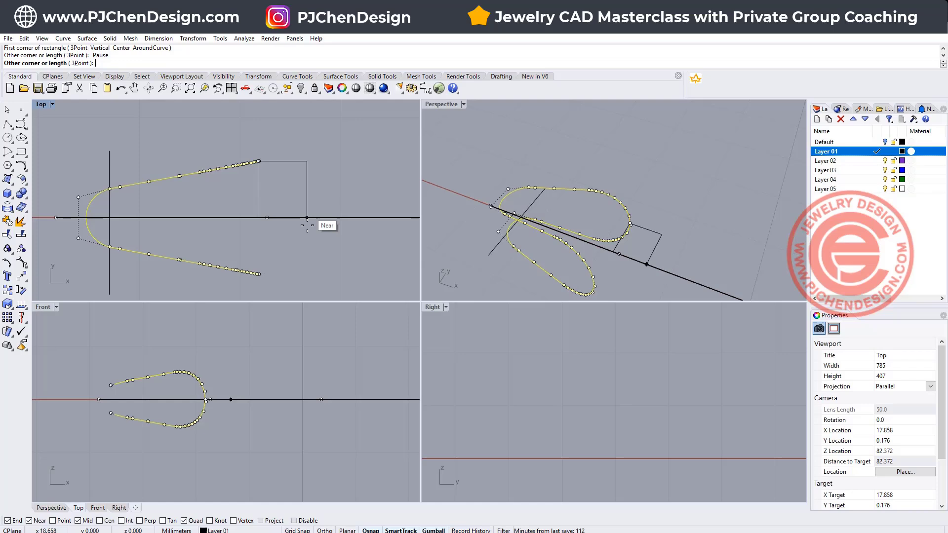
scroll(315, 230, "up", 2)
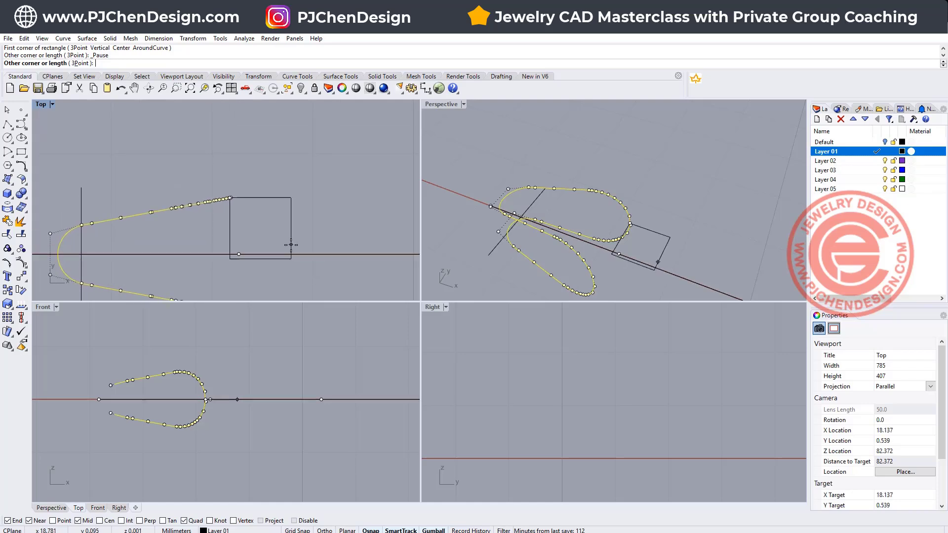
left_click(291, 245)
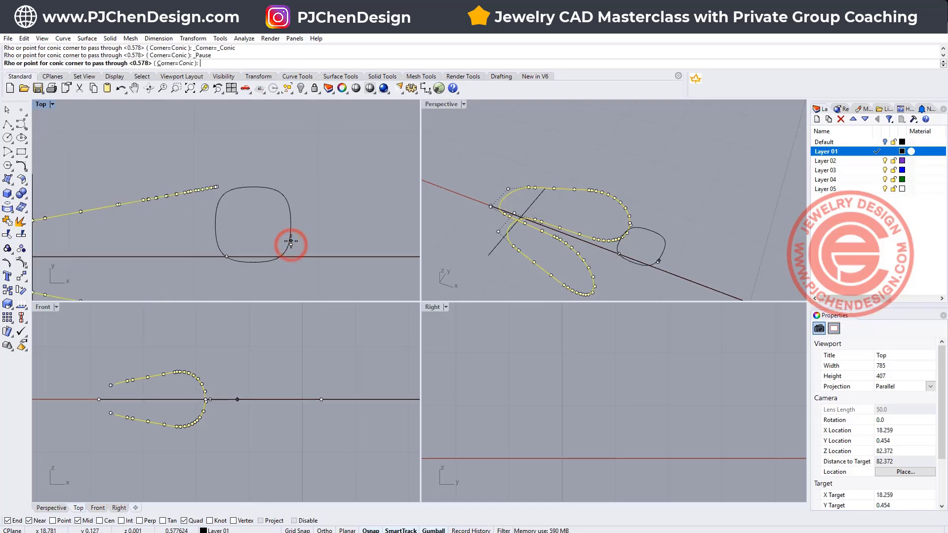
left_click(292, 238)
scroll(274, 219, "down", 2)
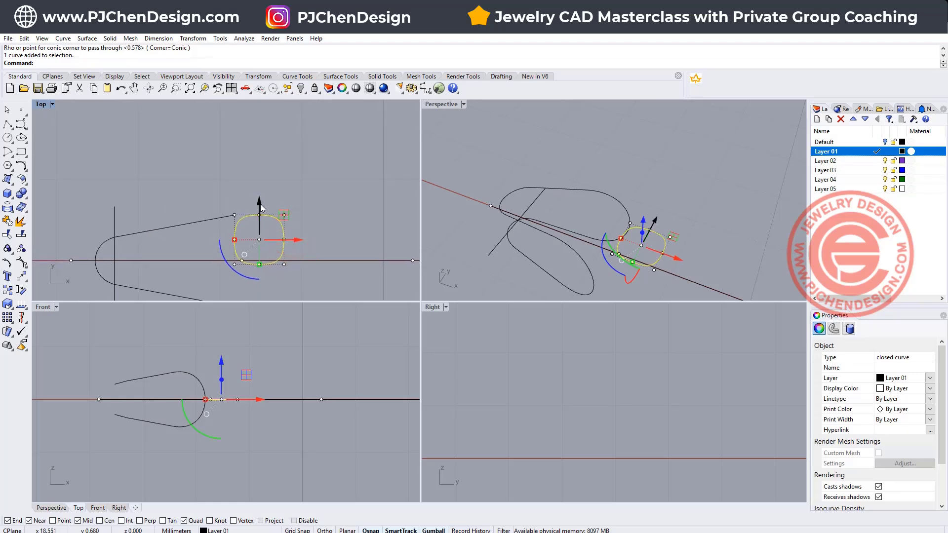
left_click_drag(259, 205, 265, 180)
scroll(309, 238, "down", 2)
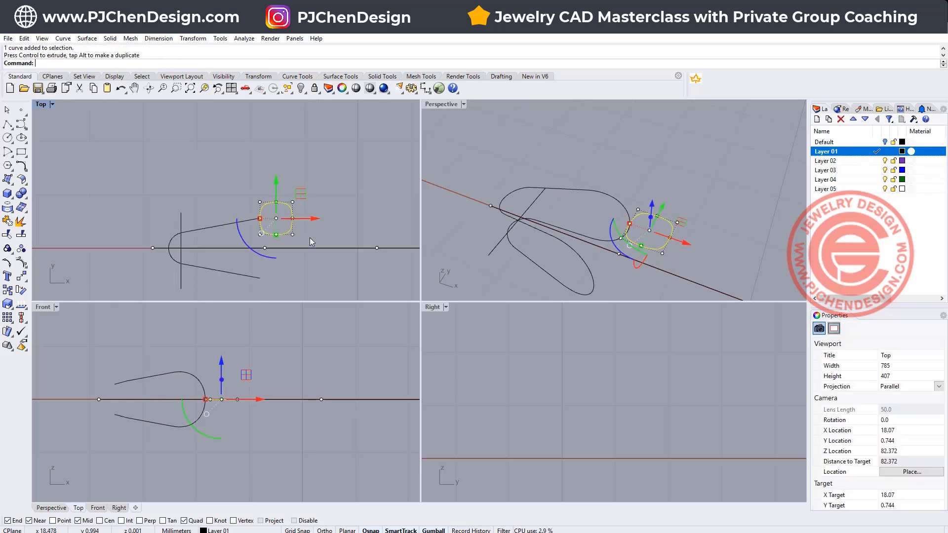
left_click(275, 238)
left_click(272, 213)
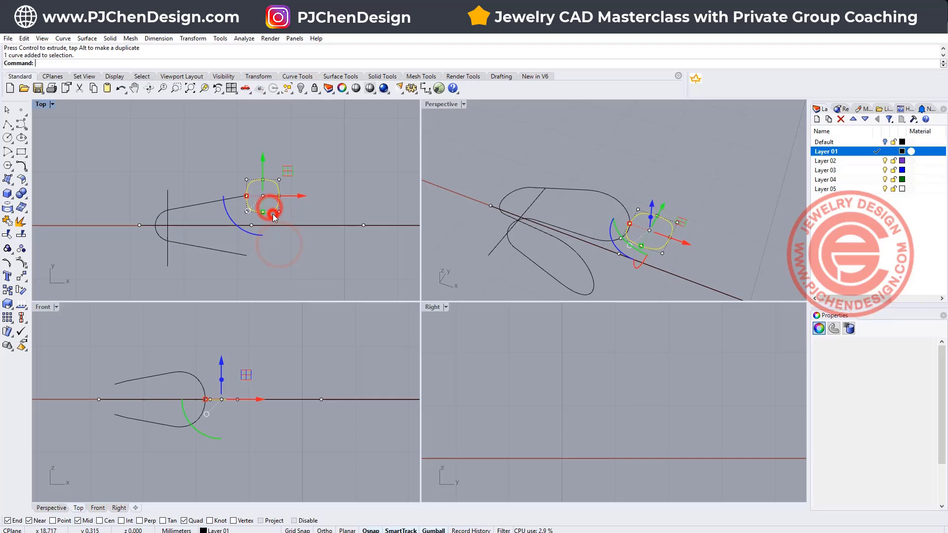
- Mirror the rounded square across the x-axis from the origin as a copy
left_click(26, 277)
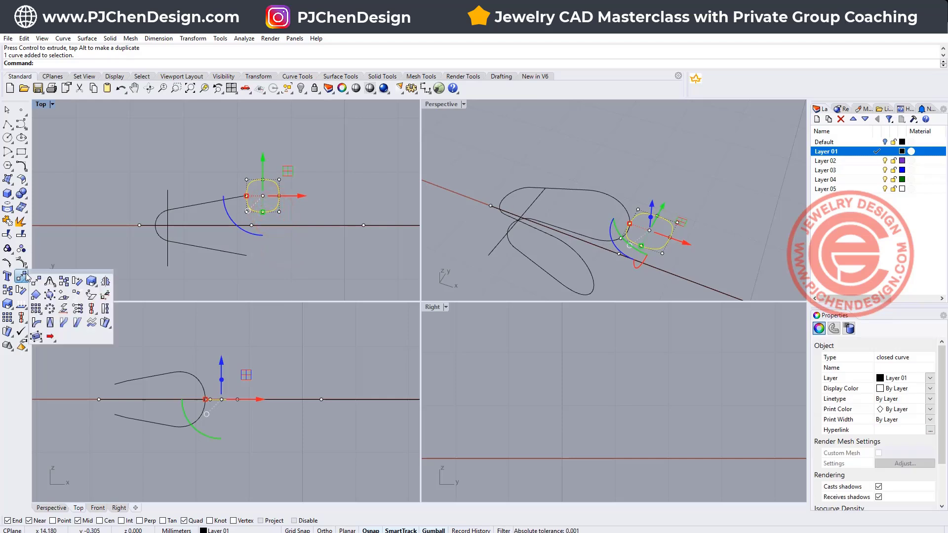
left_click(105, 283)
left_click(197, 226)
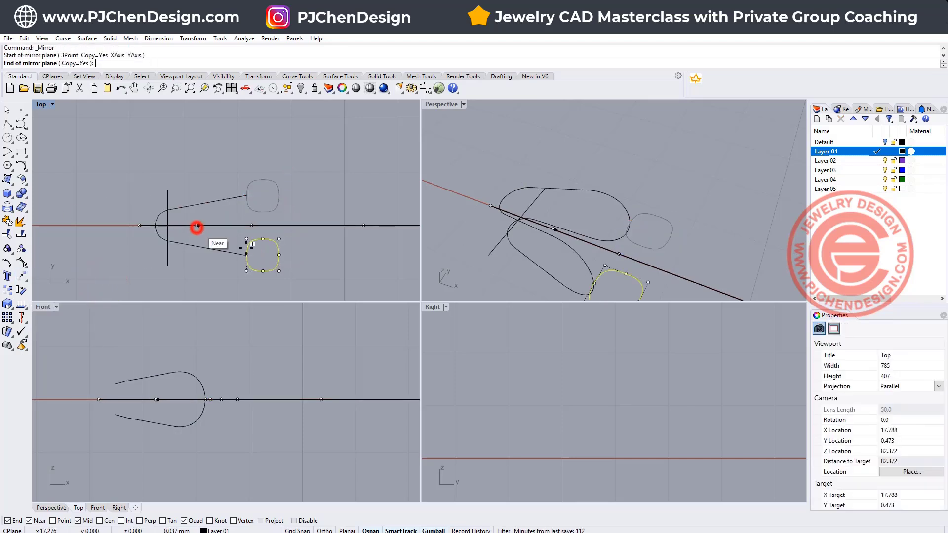
left_click(266, 251)
left_click(510, 150)
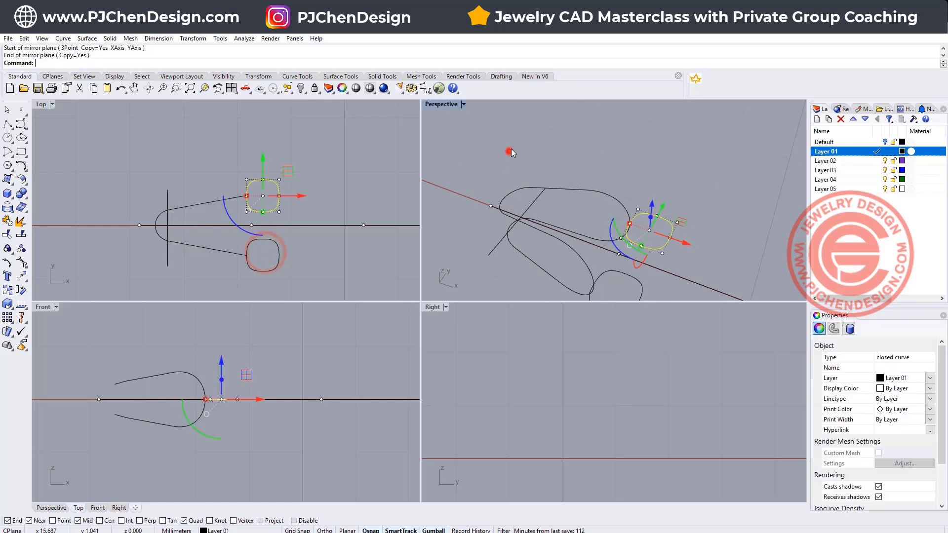
double_click(444, 104)
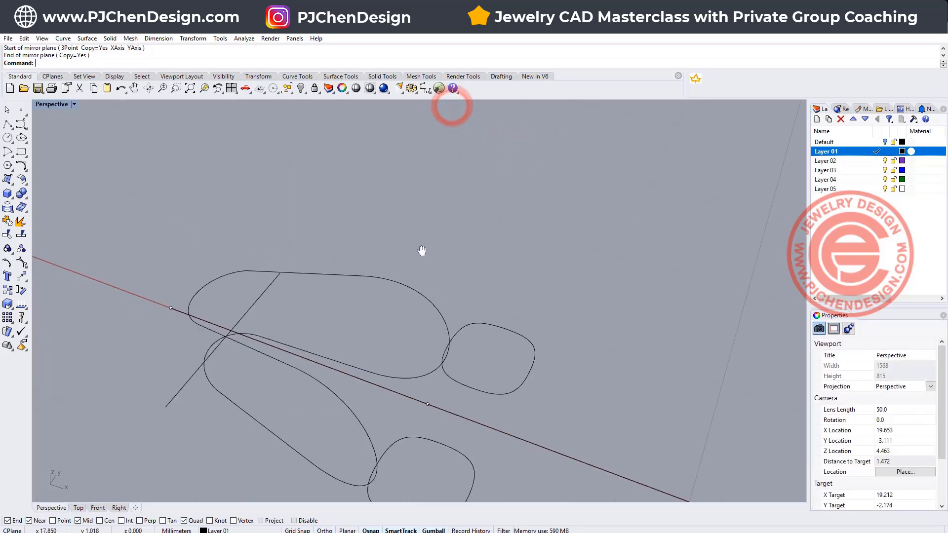
scroll(444, 291, "down", 5)
right_click_drag(453, 311, 429, 289)
left_click(87, 38)
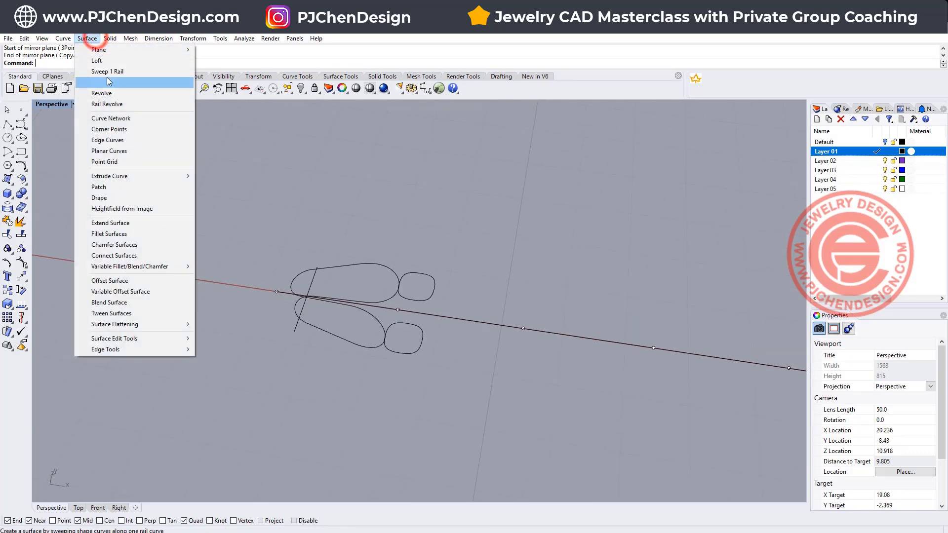
left_click(109, 68)
left_click(389, 264)
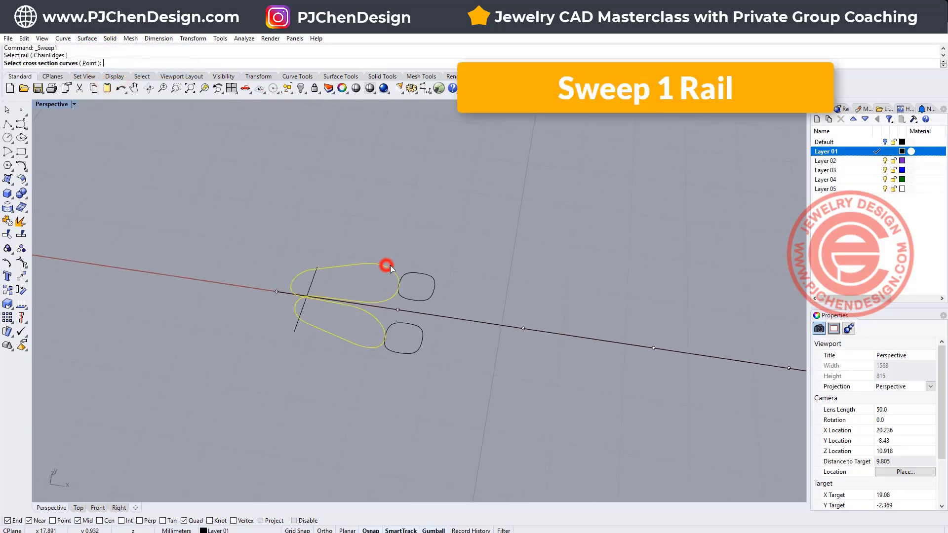
left_click(409, 273)
left_click(409, 349)
key("Return")
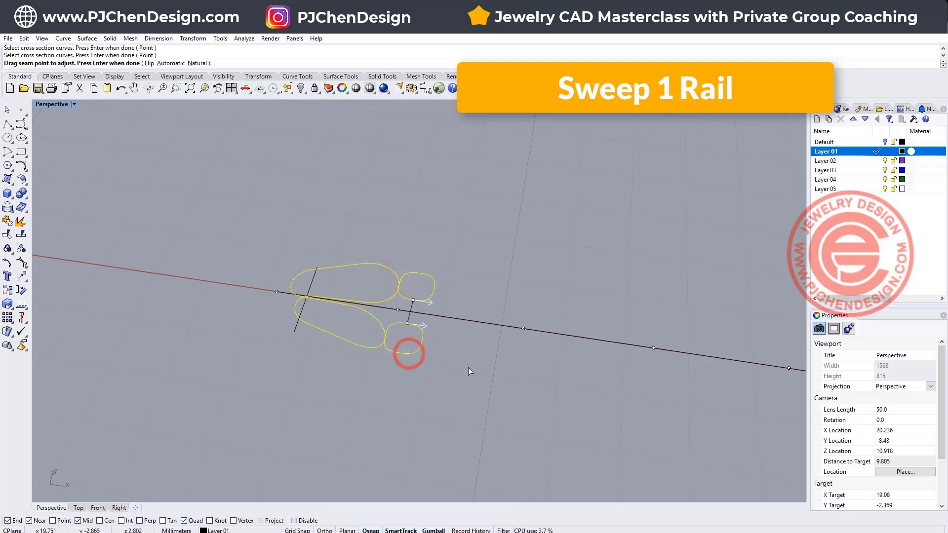
key("Return")
mouse_move(415, 329)
right_mouse_down()
mouse_move(345, 315)
mouse_move(397, 334)
right_mouse_up()
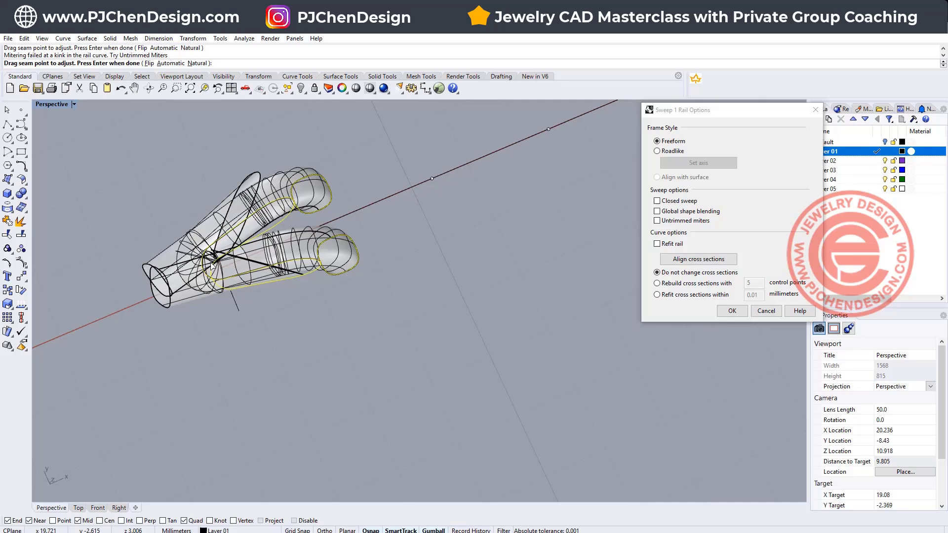
scroll(262, 275, "up", 2)
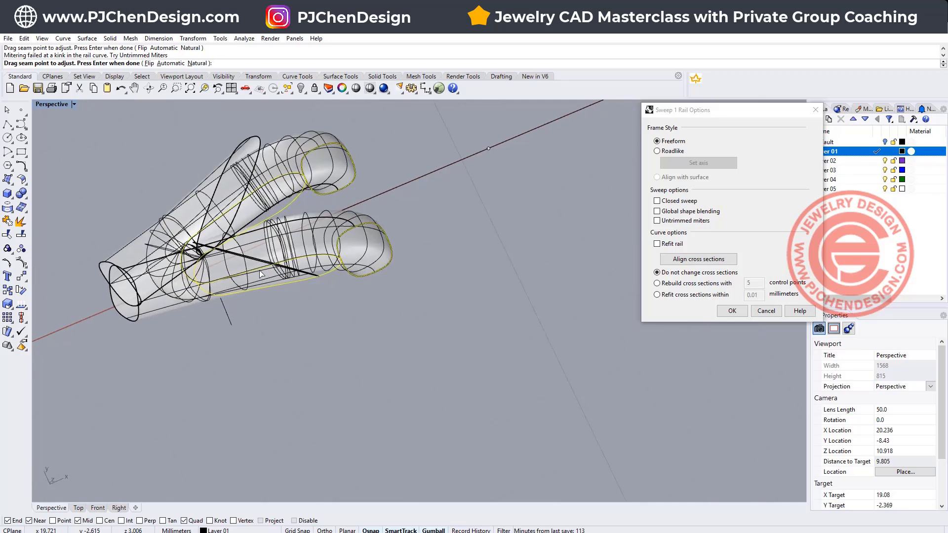
left_click(657, 220)
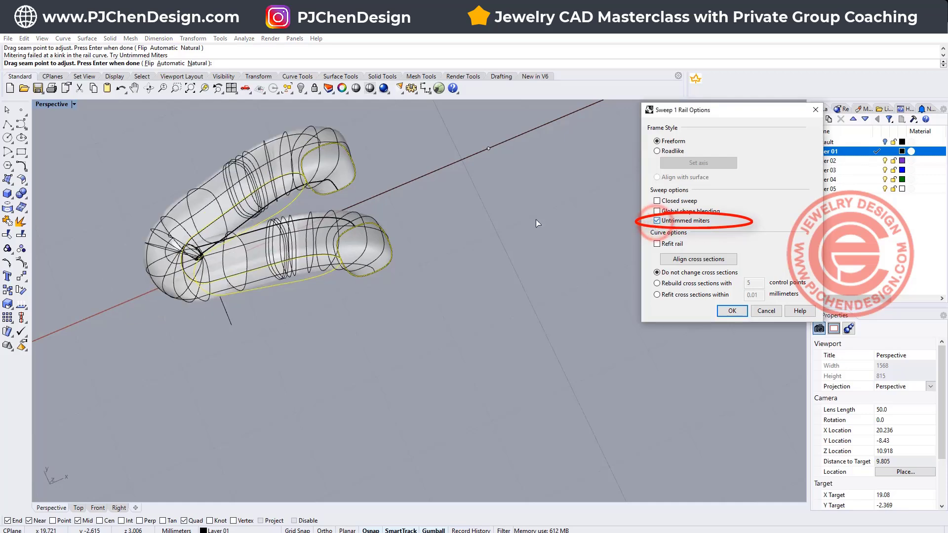
right_click_drag(286, 296, 342, 332)
scroll(342, 332, "up", 3)
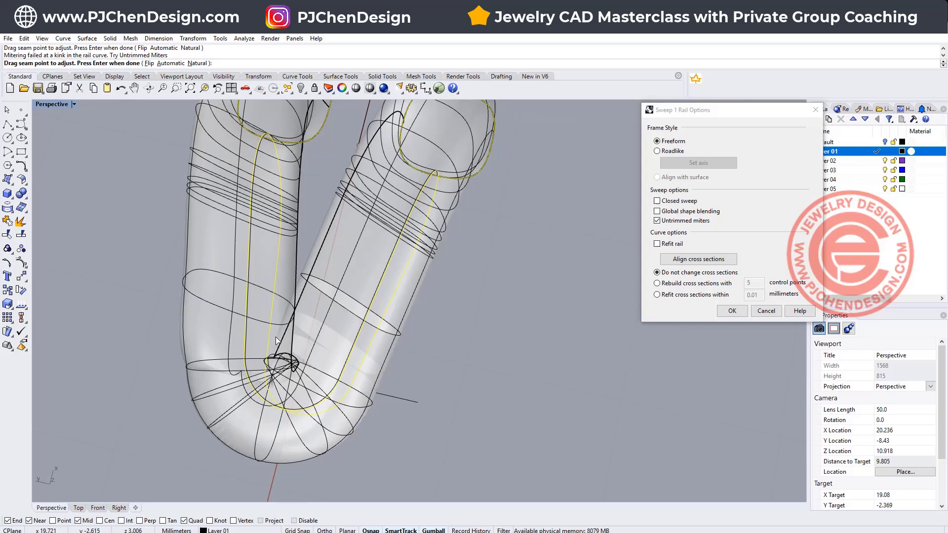
scroll(345, 254, "down", 2)
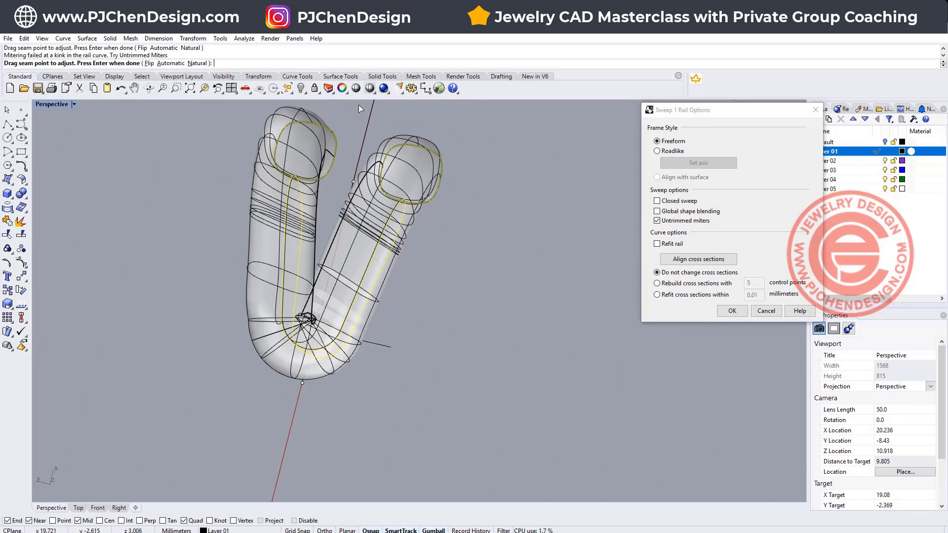
left_click(766, 311)
- Delete the right rounded-square profile and move the other up onto the upper arm's end
left_click(635, 379)
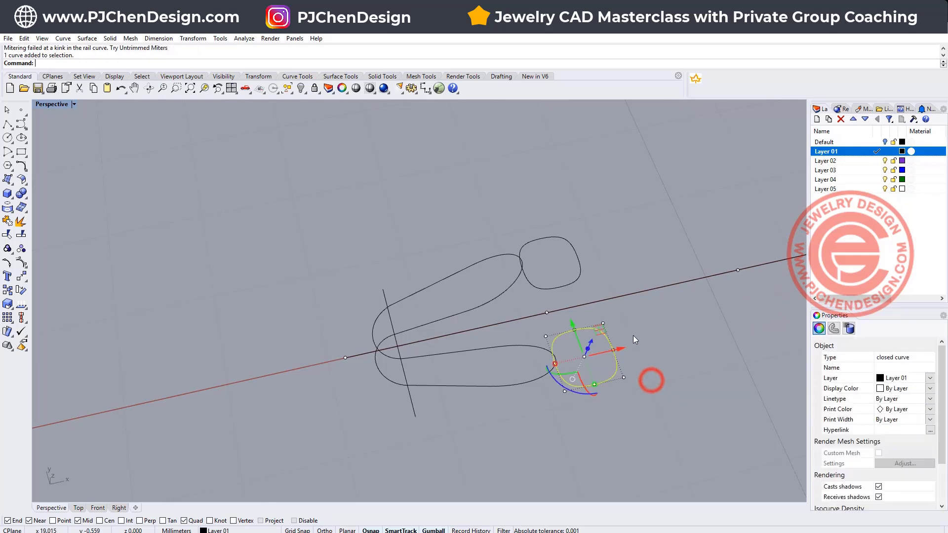
key("Delete")
right_click_drag(614, 332, 435, 305, "shift")
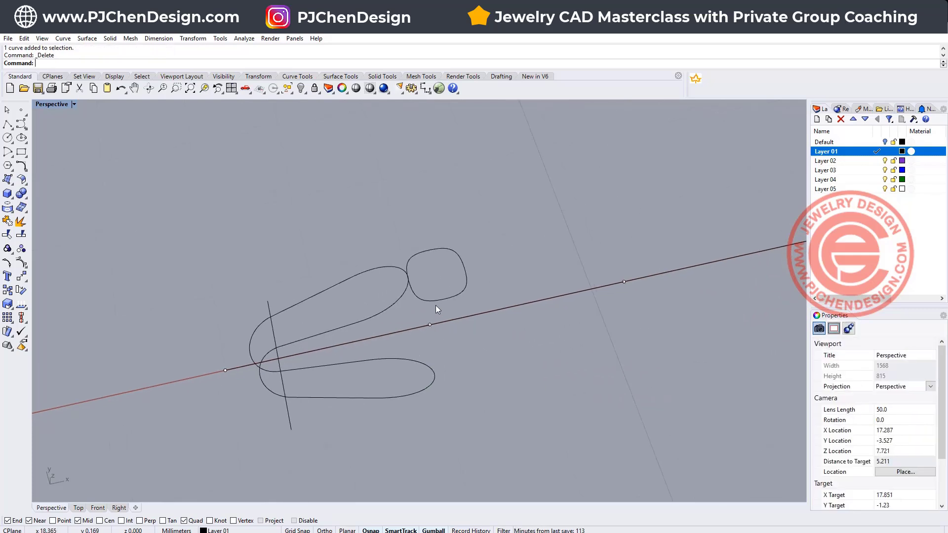
left_click(447, 296)
left_click_drag(427, 242, 424, 229)
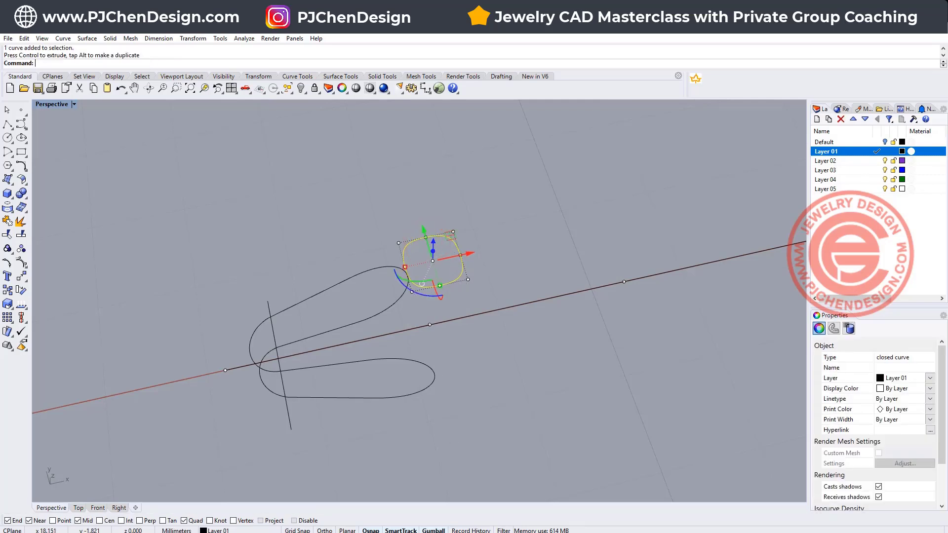
- Mirror the profile across the axis line to place a copy at the lower arm end
left_click(23, 283)
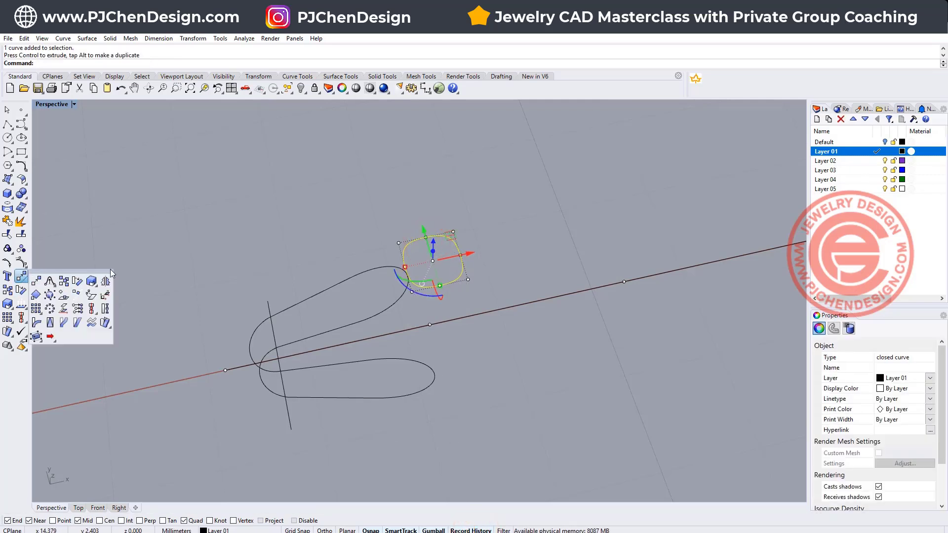
left_click(101, 278)
left_click(548, 299)
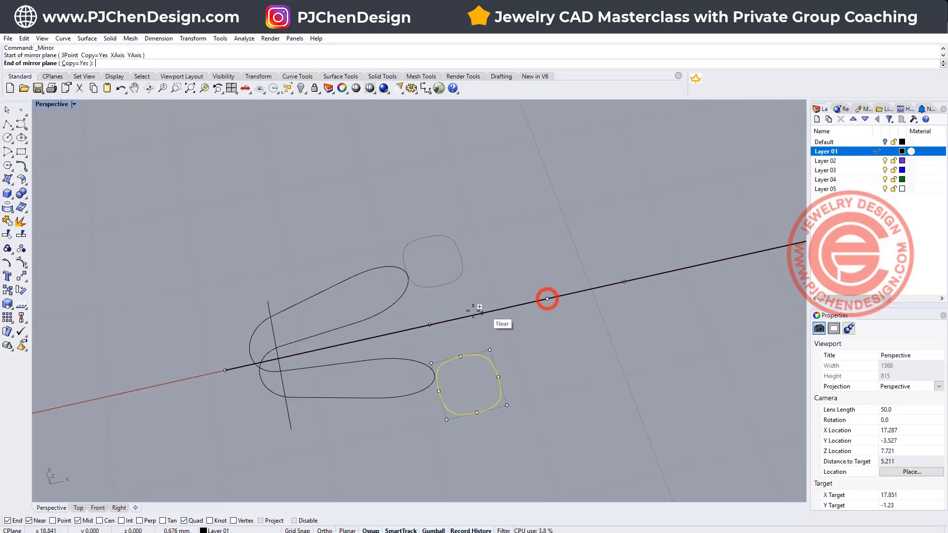
left_click(470, 311)
left_click(564, 364)
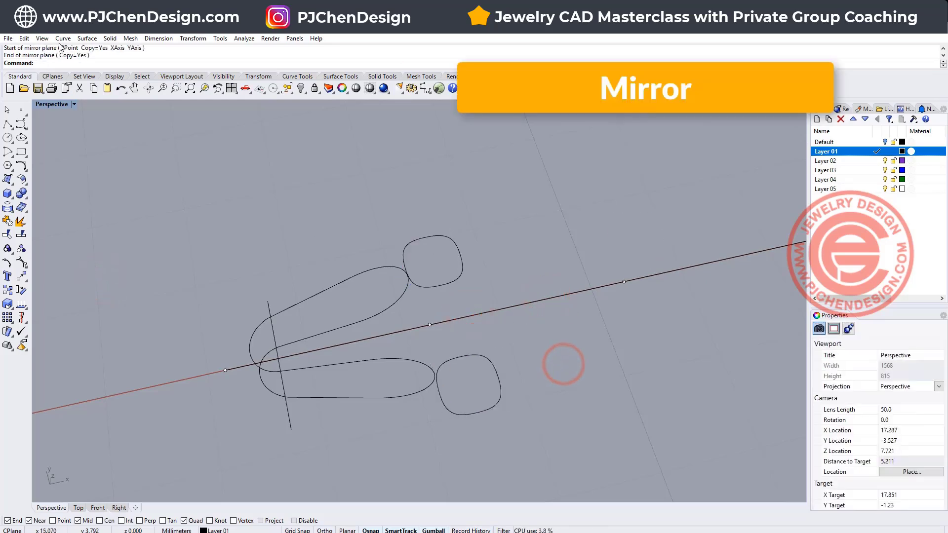
left_click(87, 38)
- Sweep 1 Rail the upper and lower rounded-square profiles along the U curve with Closed sweep on
left_click(117, 74)
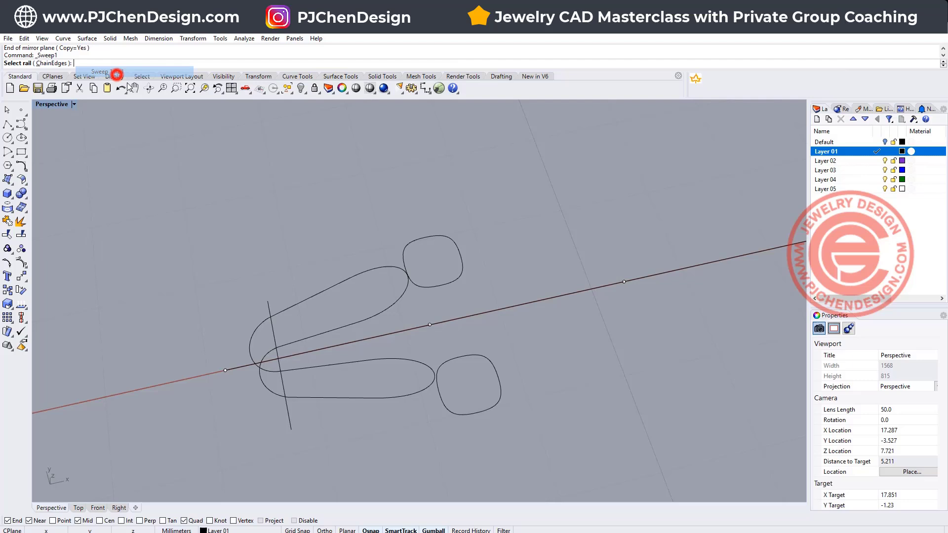
left_click(382, 271)
left_click(424, 288)
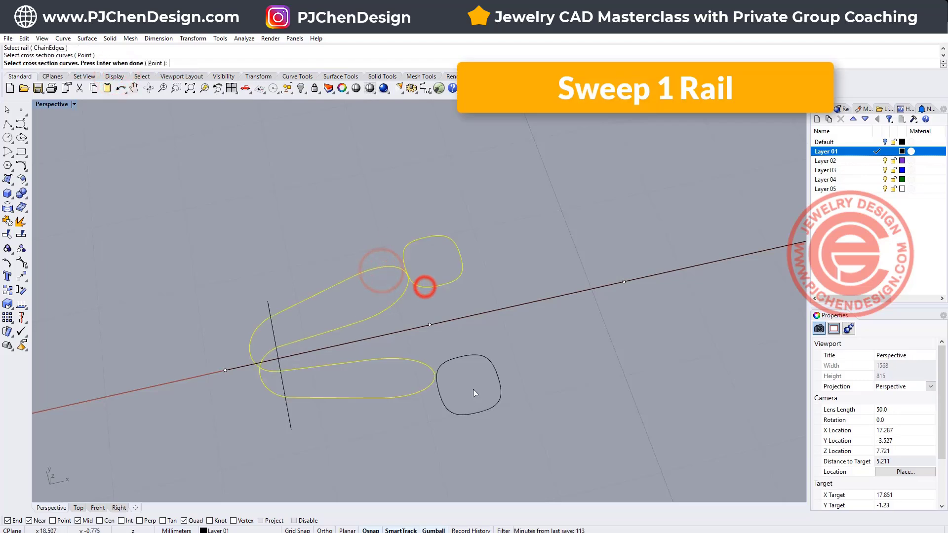
left_click(486, 360)
key("Return")
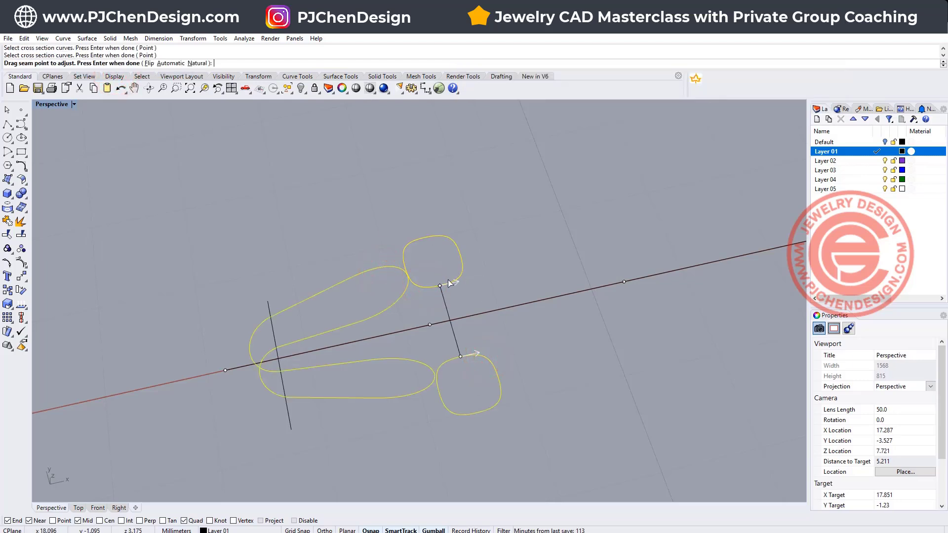
key("Return")
right_click_drag(582, 385, 242, 386)
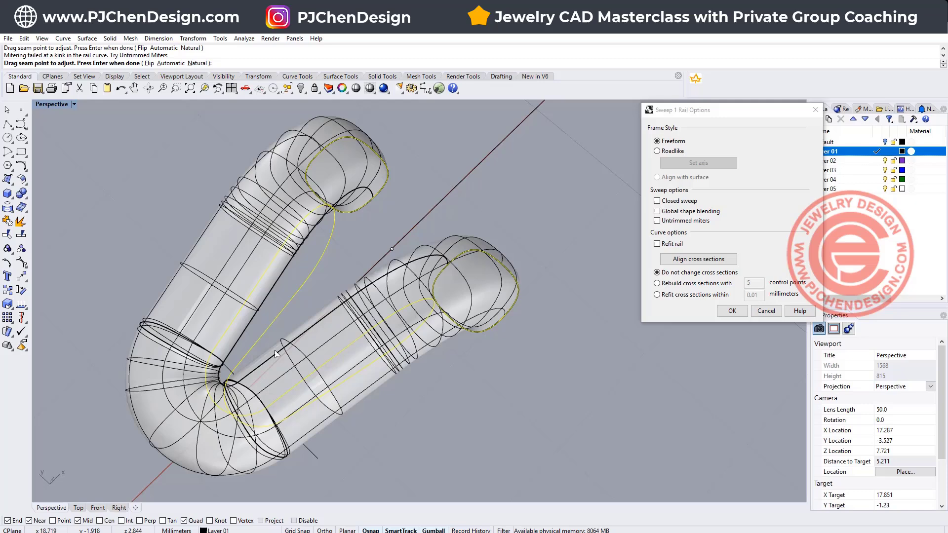
left_click(657, 201)
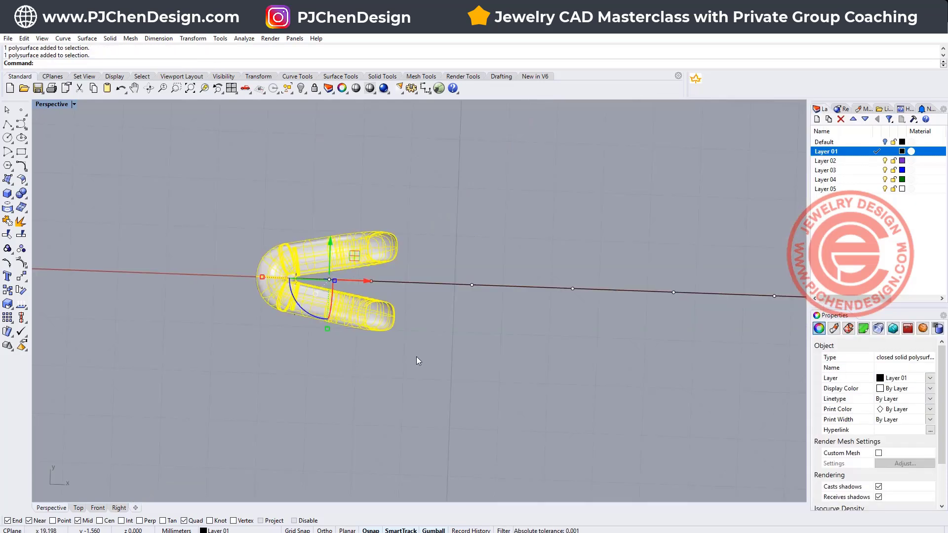
- Copy the U link along the axis and slide the copy to interlock with the original
scroll(418, 358, "up", 3)
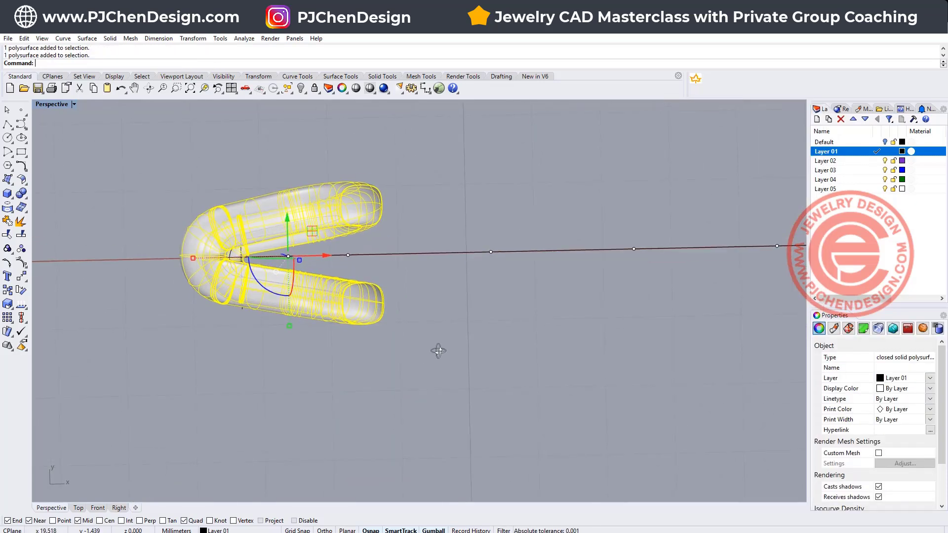
left_click(7, 318)
left_click(349, 254)
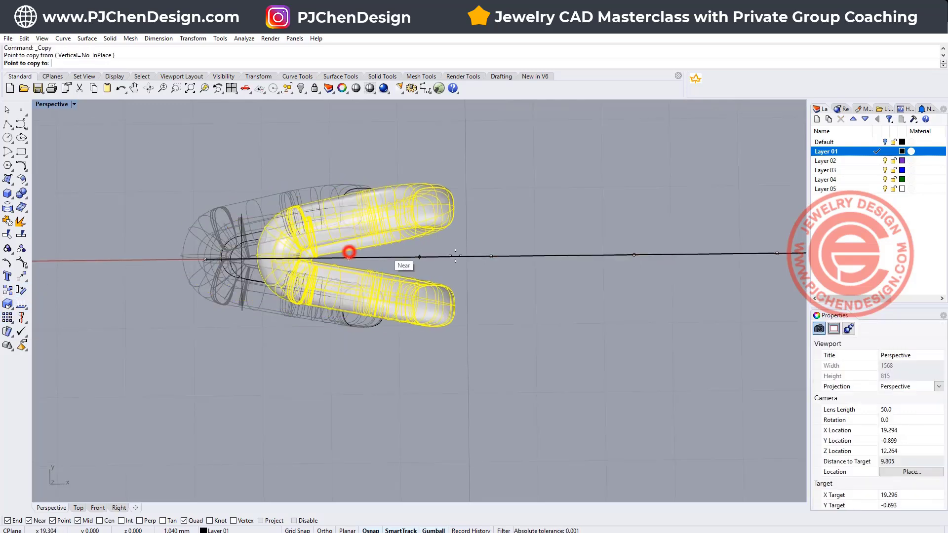
left_click(489, 257)
right_click_drag(492, 257, 457, 277)
left_click(484, 303)
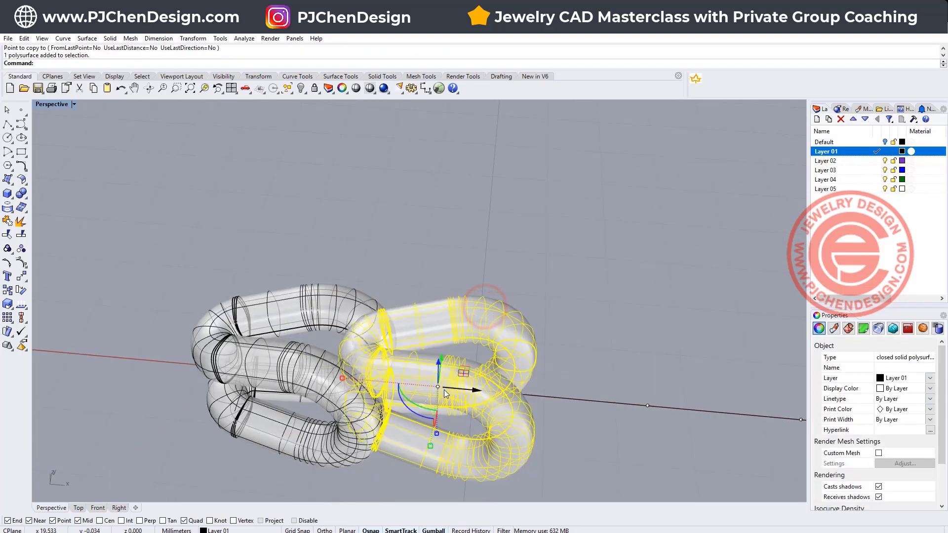
left_click_drag(476, 394, 502, 322)
left_click(502, 322)
right_click_drag(501, 322, 370, 398)
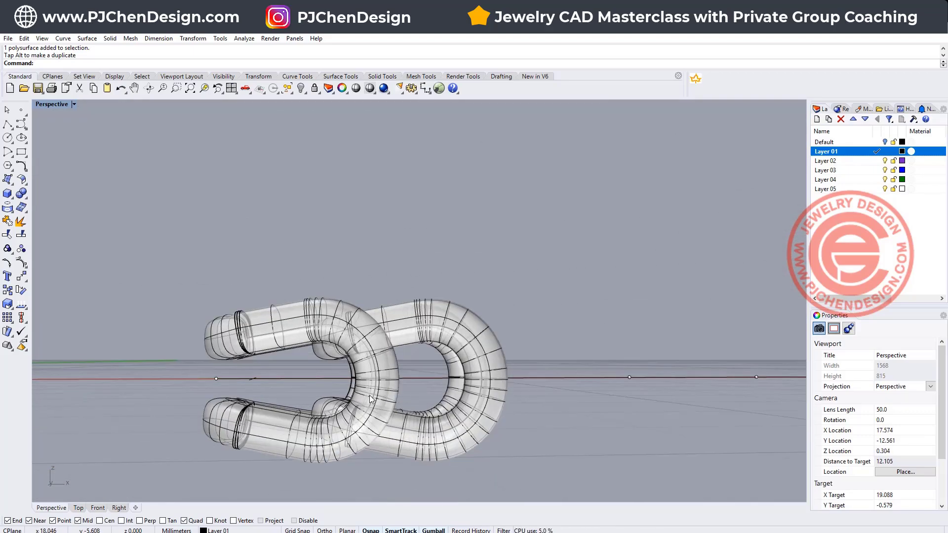
- Restore the four-view layout and delete the copied link
double_click(63, 106)
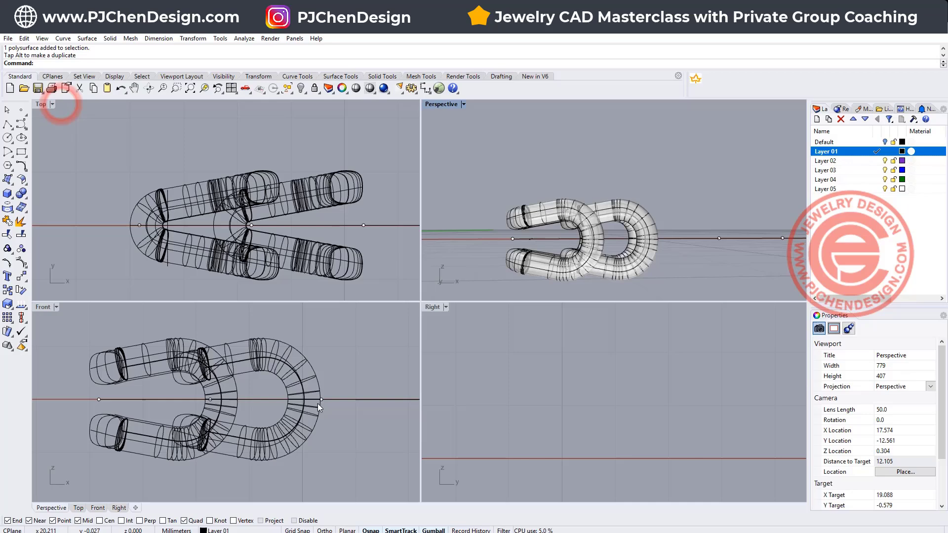
scroll(318, 404, "down", 3)
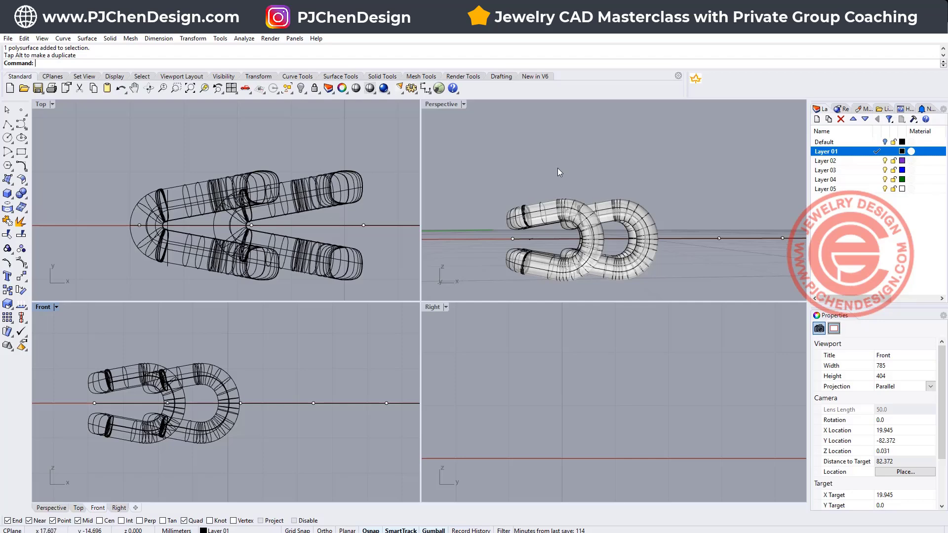
right_click_drag(559, 171, 586, 192)
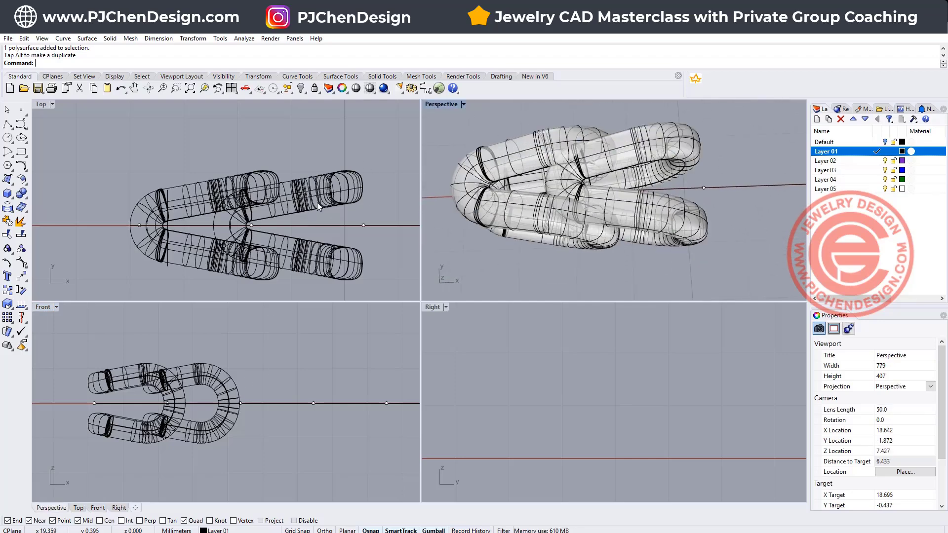
left_click(333, 180)
key("Delete")
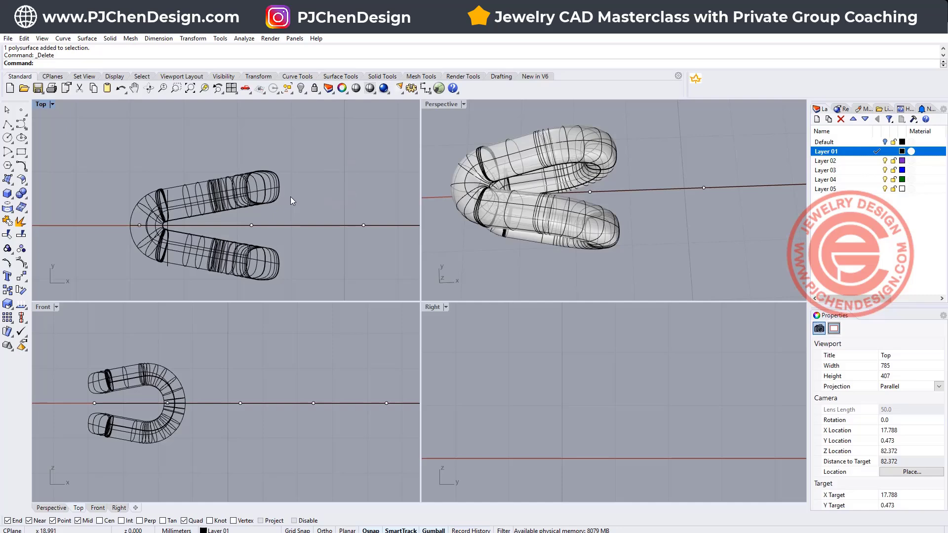
- Move the U link up in the Front view to sit on top of the 16 mm circle
left_click(283, 226)
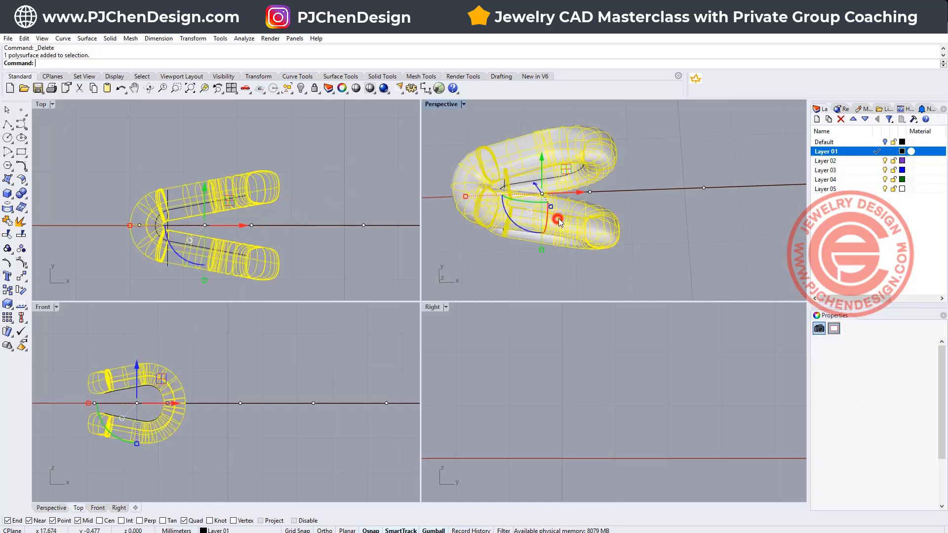
scroll(219, 404, "down", 8)
scroll(220, 403, "up", 5)
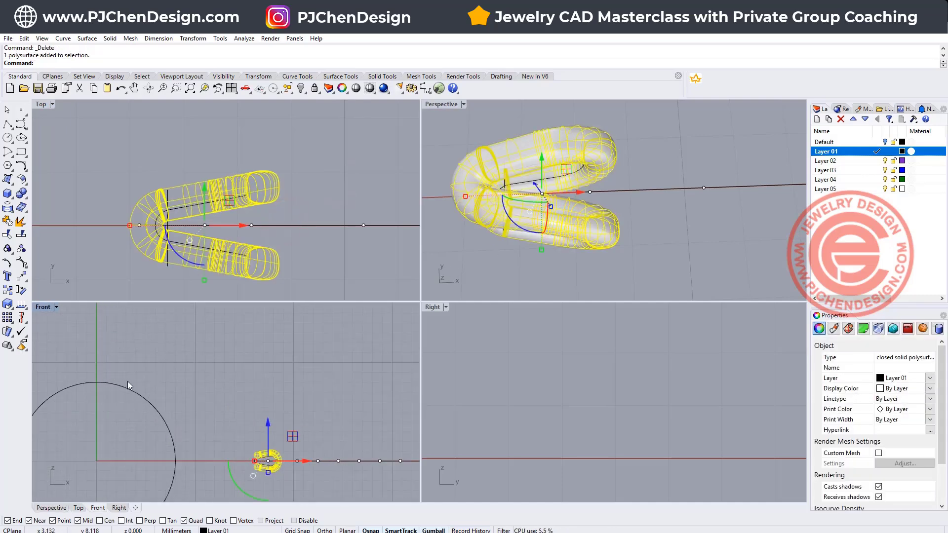
right_click_drag(128, 381, 223, 400)
left_click_drag(344, 434, 178, 342)
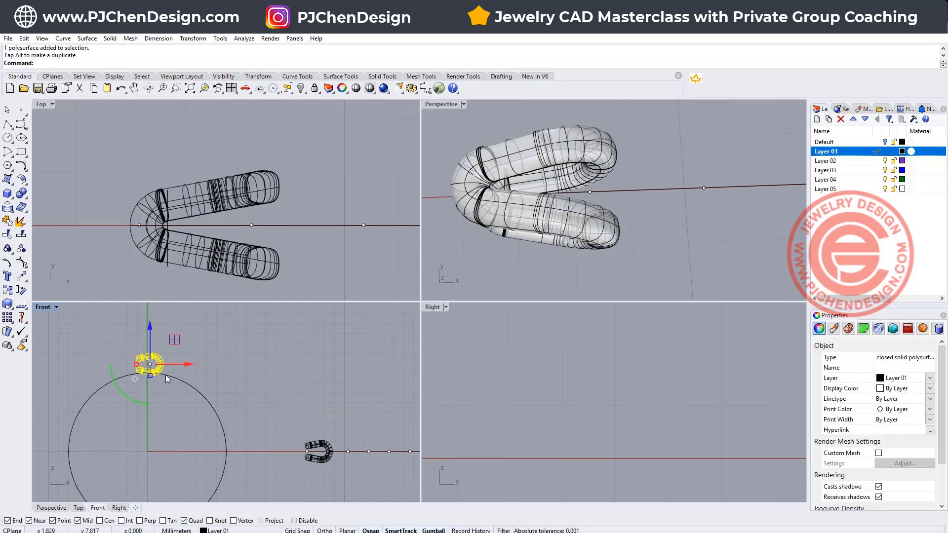
key("ctrl+z")
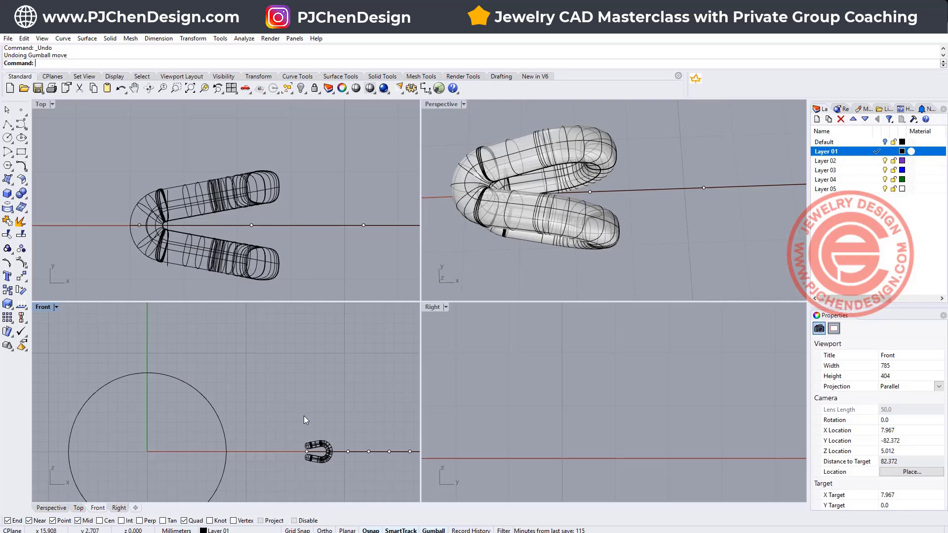
left_click(196, 391)
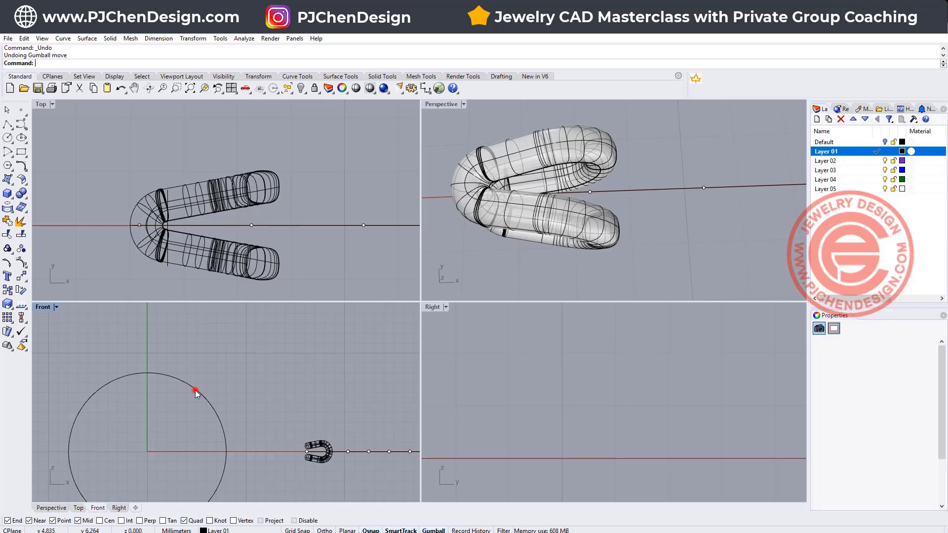
right_click_drag(254, 411, 218, 358)
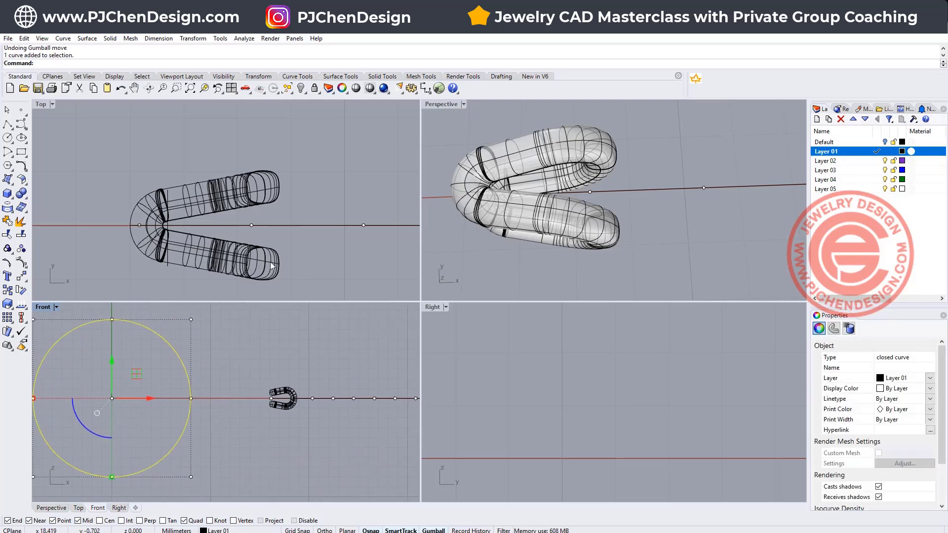
left_click(310, 250)
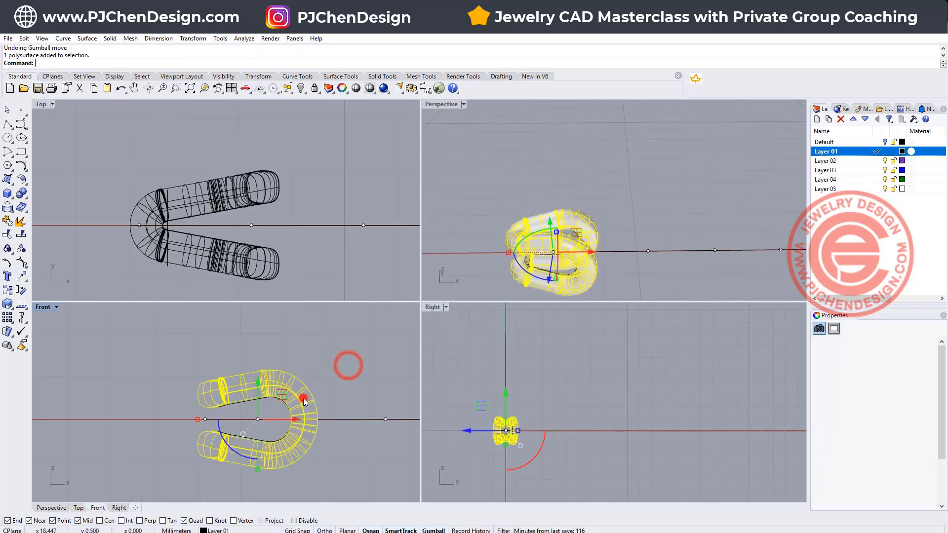
left_click_drag(257, 386, 274, 335)
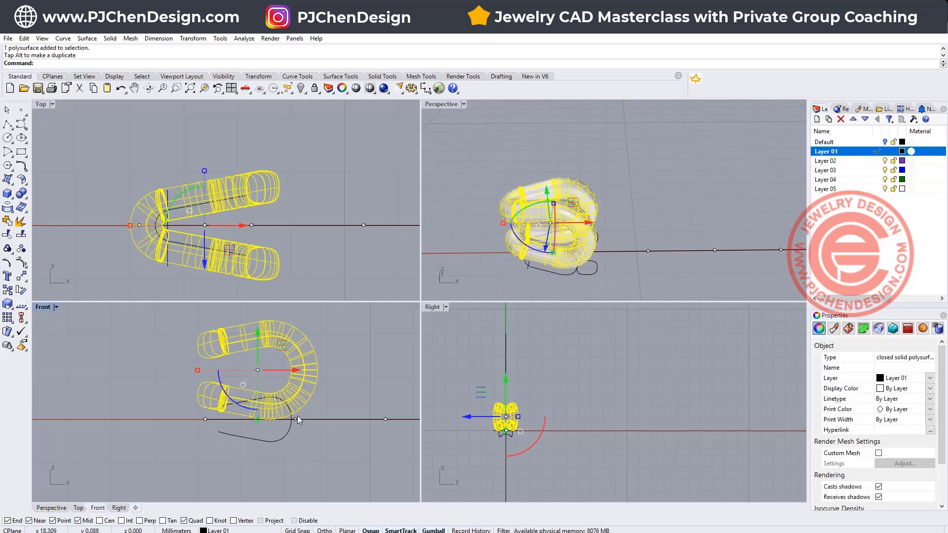
- Flow the U link from the straight base line onto the 16 mm ring circle
scroll(177, 191, "down", 4)
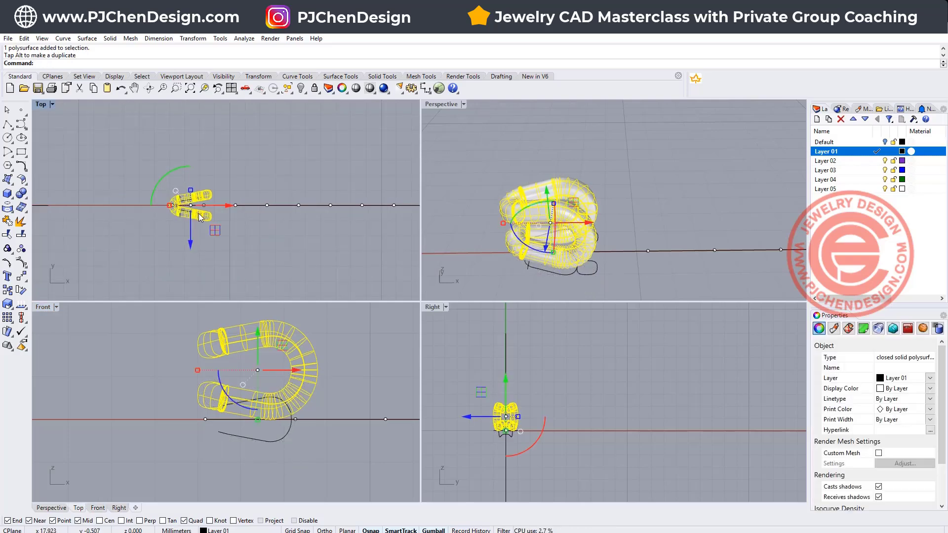
left_click(244, 239)
scroll(191, 207, "up", 3)
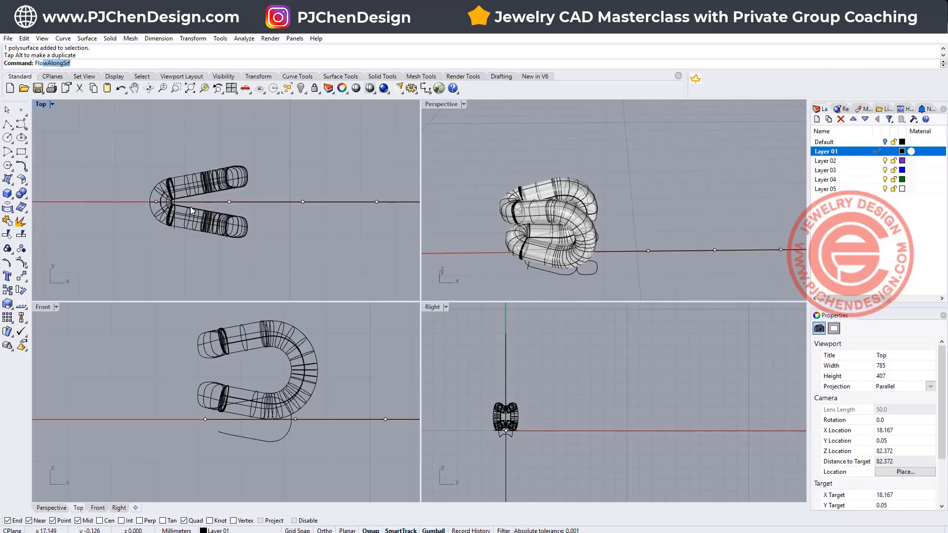
type("low")
key("Return")
left_click(590, 188)
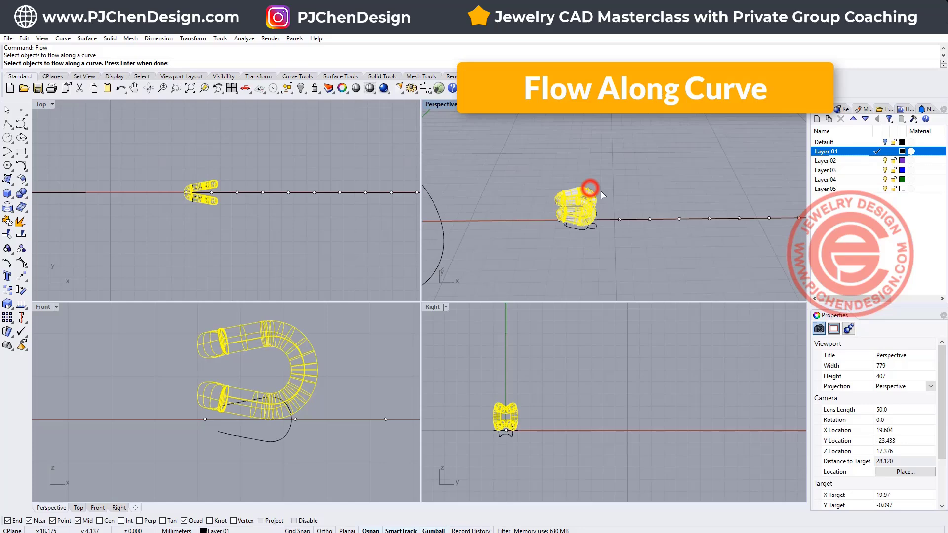
key("Return")
left_click(607, 218)
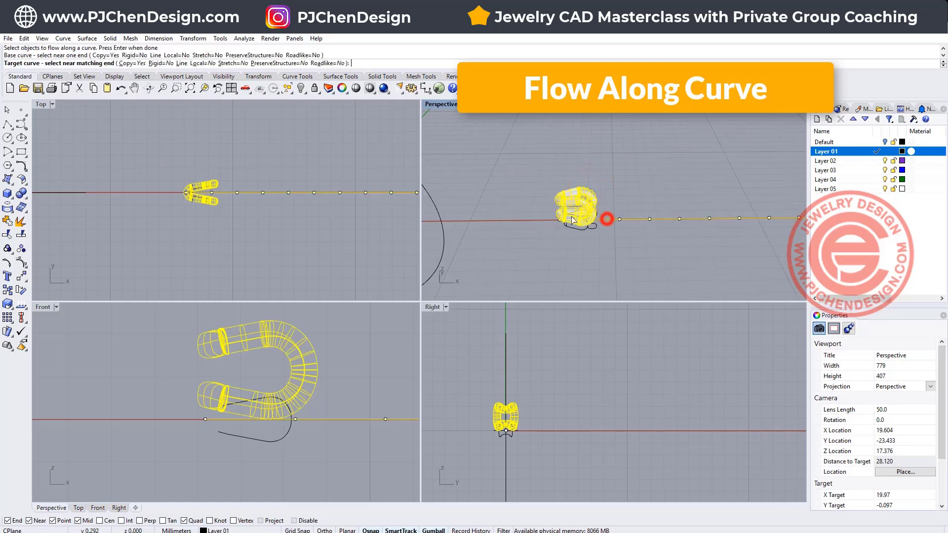
left_click(443, 253)
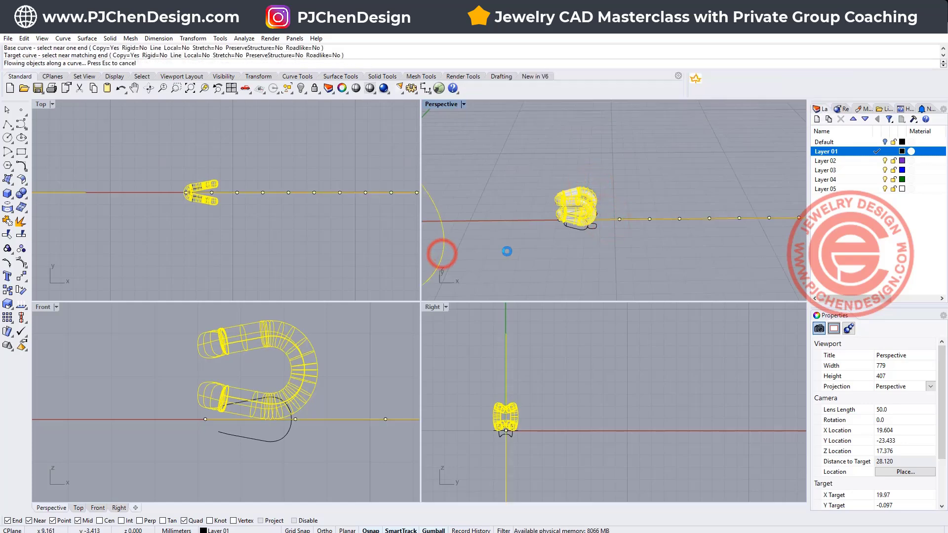
- Inspect the bent link in the maximized Perspective and Front views
key("ctrl+m")
mouse_move(265, 262)
right_mouse_down()
mouse_move(268, 237)
mouse_move(202, 320)
mouse_move(294, 259)
mouse_move(228, 262)
mouse_move(275, 258)
mouse_move(257, 258)
right_mouse_up()
left_click(258, 259)
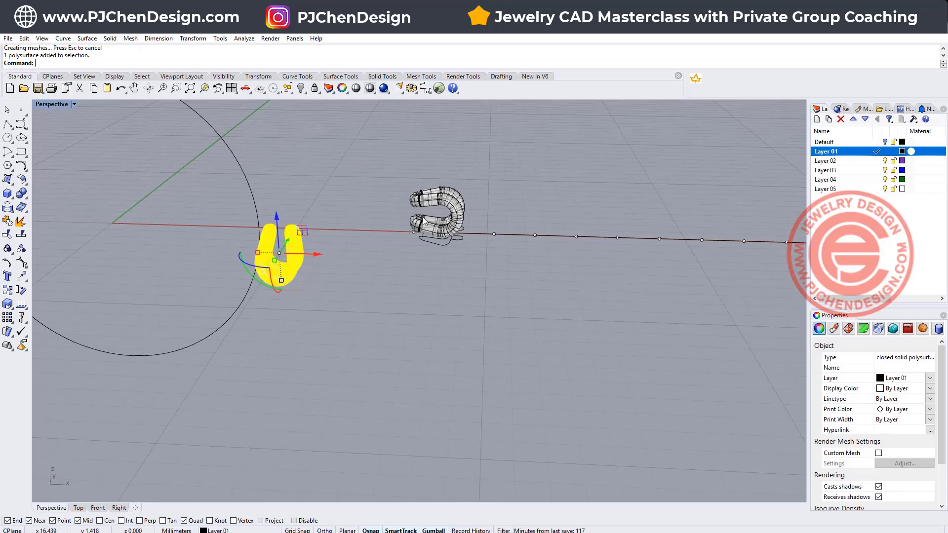
double_click(52, 105)
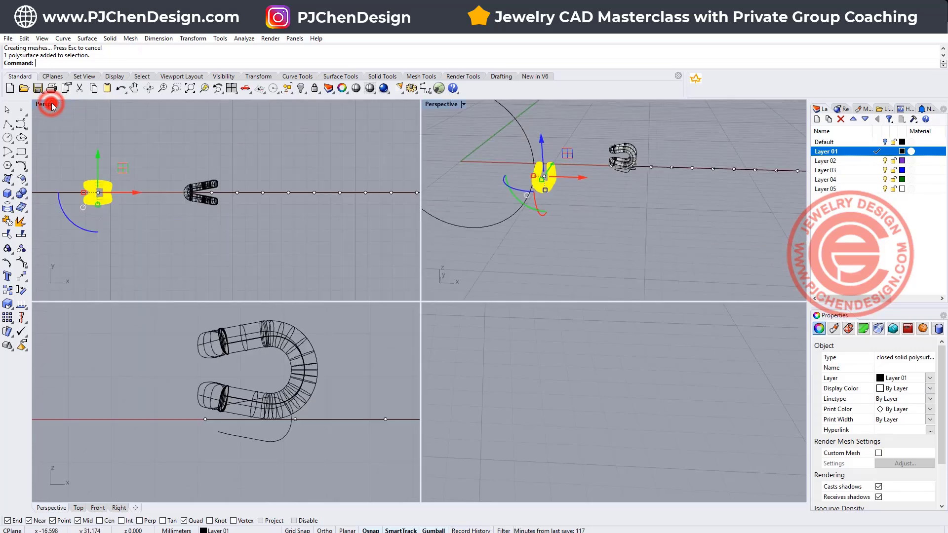
scroll(226, 377, "down", 4)
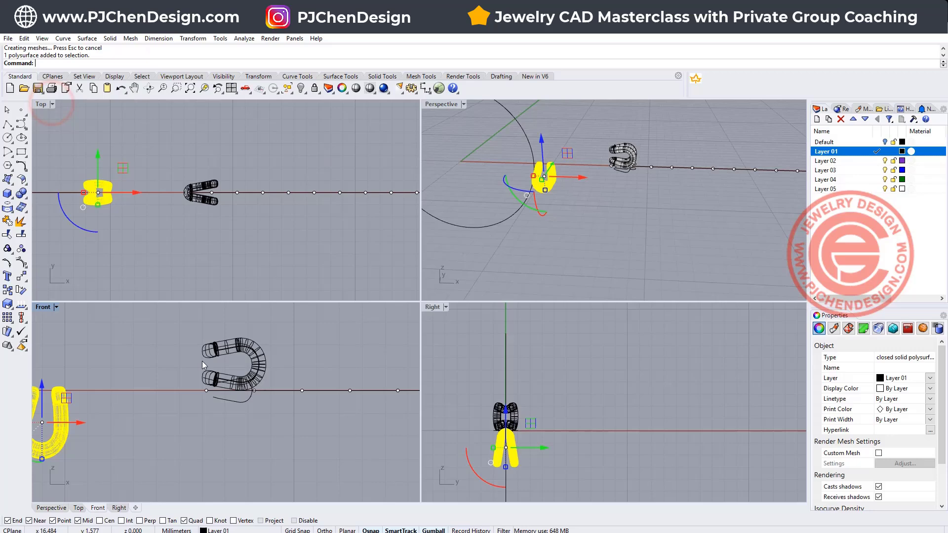
double_click(42, 308)
scroll(439, 312, "up", 4)
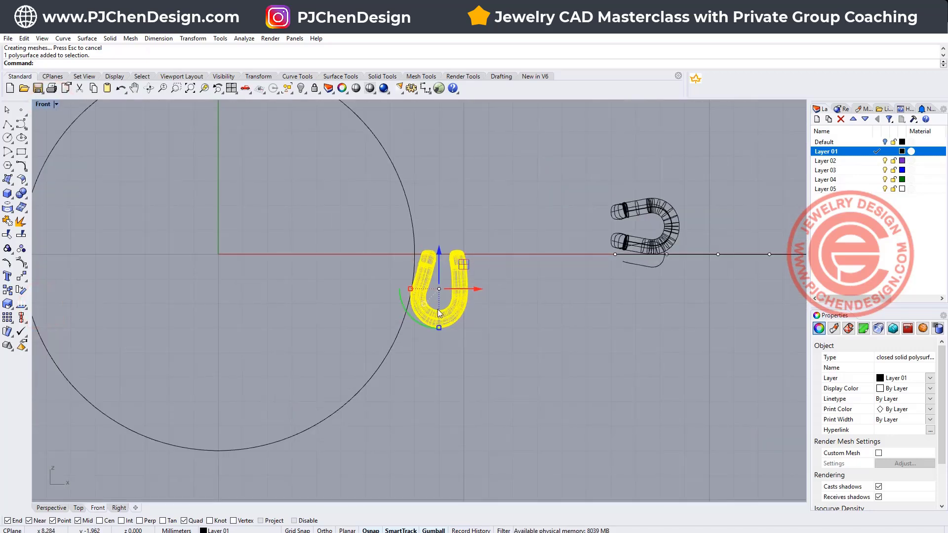
left_click(8, 320)
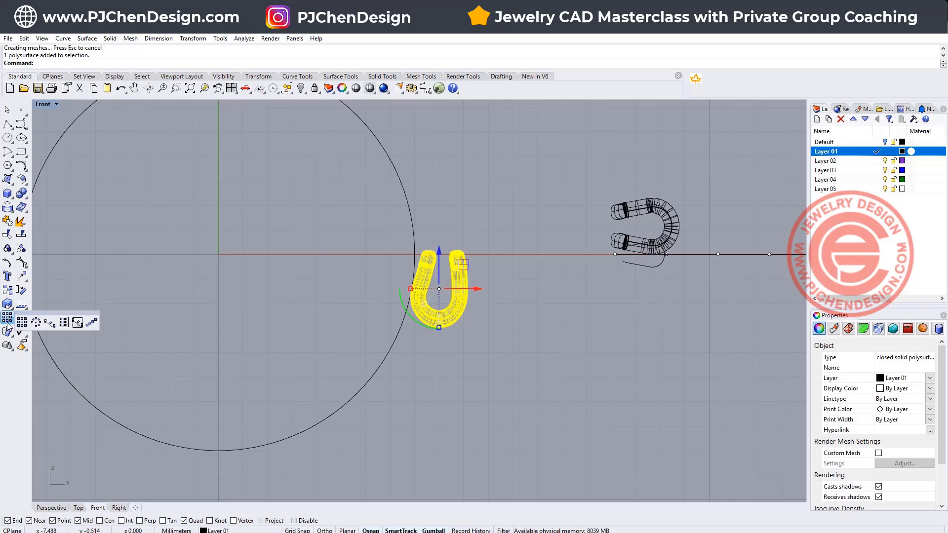
- Start a polar array of the bent link around origin 0 with 24 items over 360°
left_click(36, 323)
type("0")
key("Return")
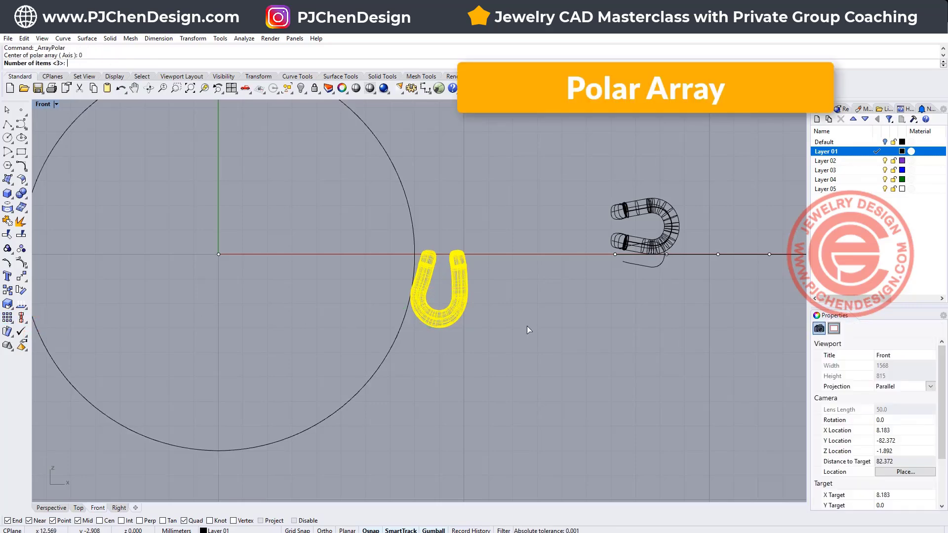
type("24")
key("Return")
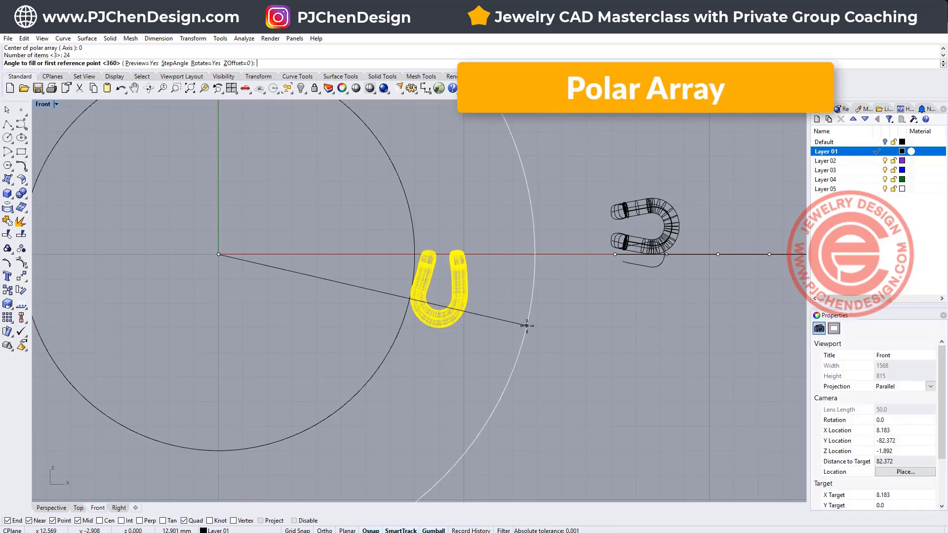
key("Return")
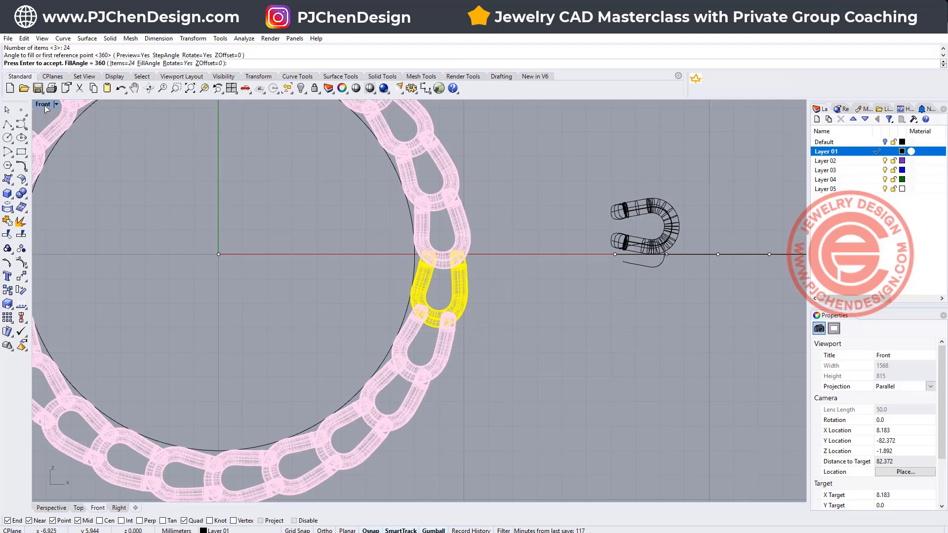
- Change the array item count to 36 and review the chain in the four-view layout
scroll(452, 328, "up", 2)
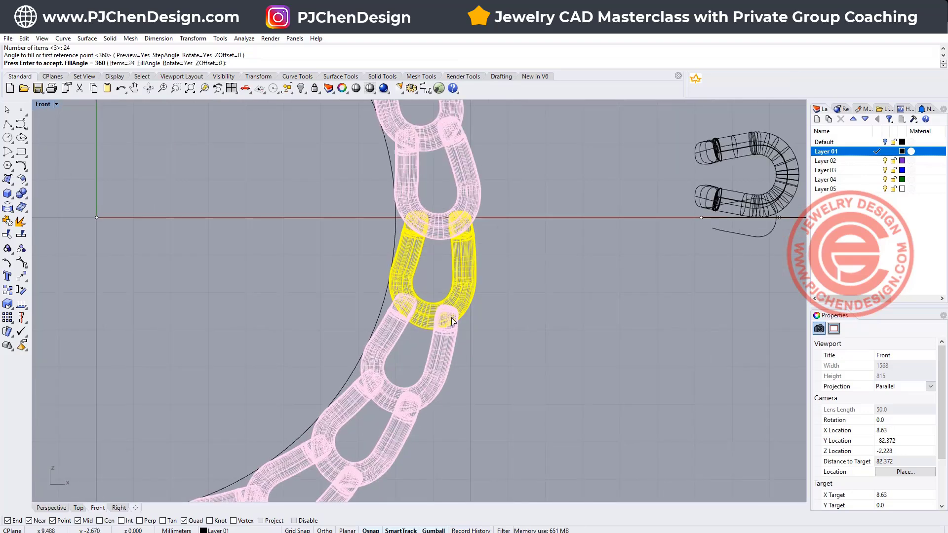
scroll(452, 321, "down", 2)
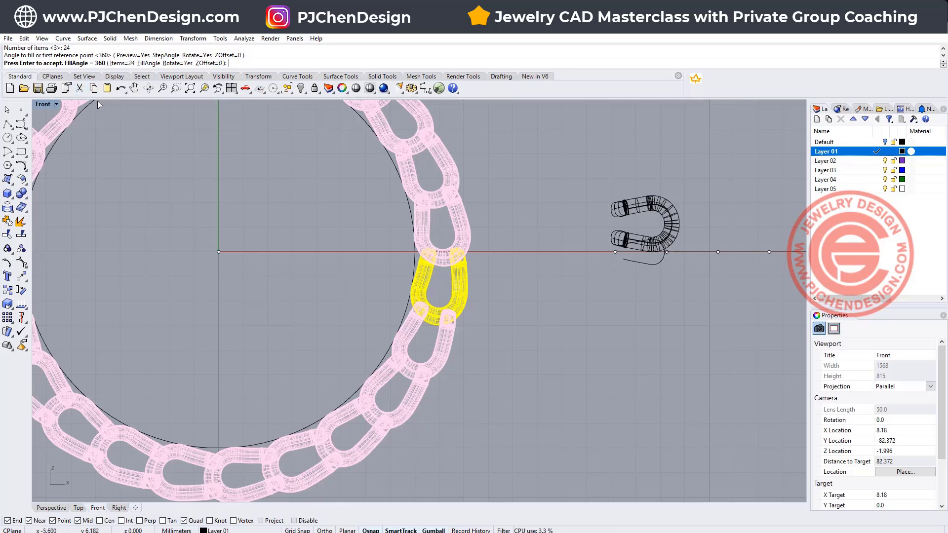
left_click(123, 63)
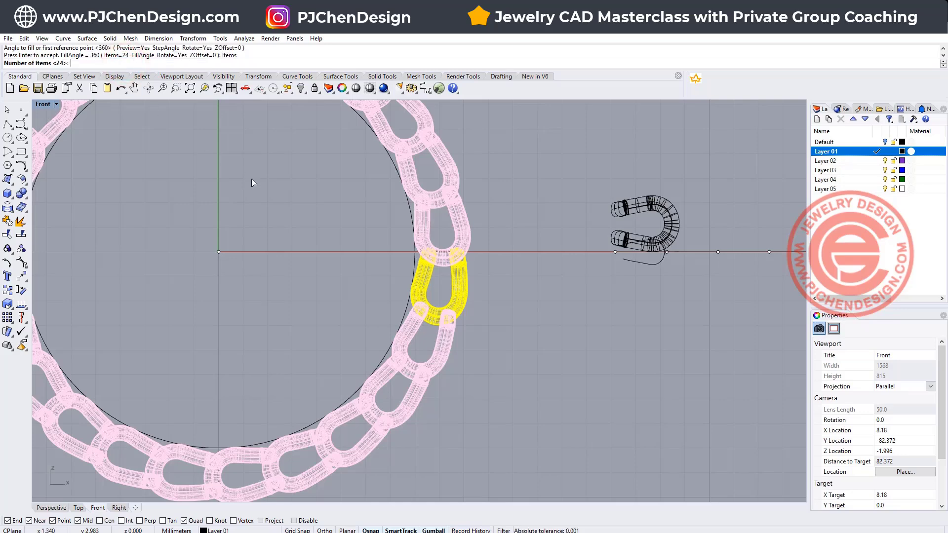
type("36")
key("Return")
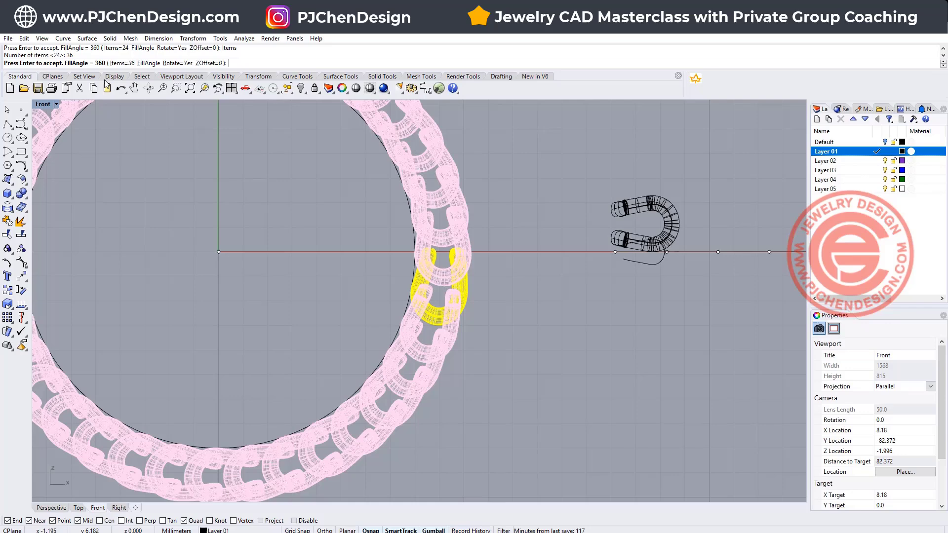
double_click(43, 105)
right_click_drag(618, 186, 617, 160)
scroll(616, 159, "up", 6)
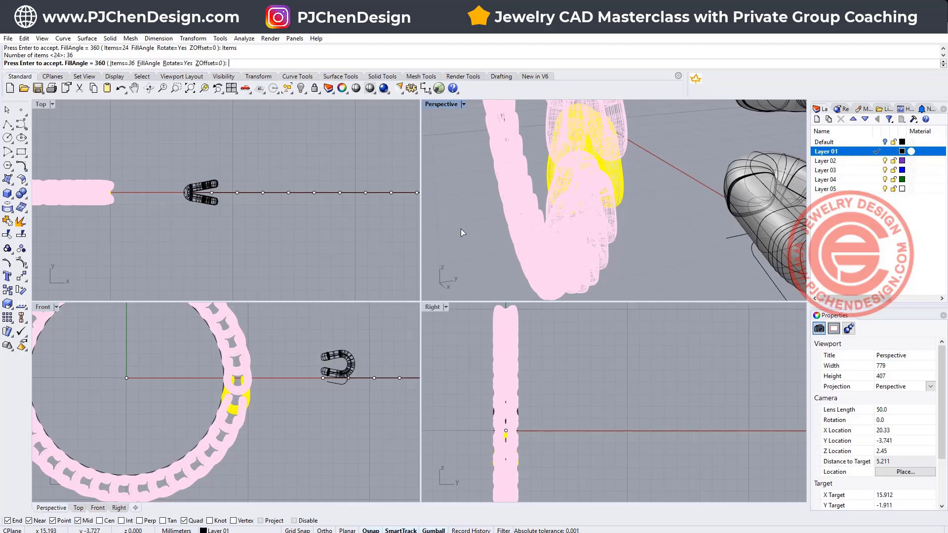
- Accept the 36-link polar array and check it in the enlarged Perspective view
key("Return")
double_click(441, 104)
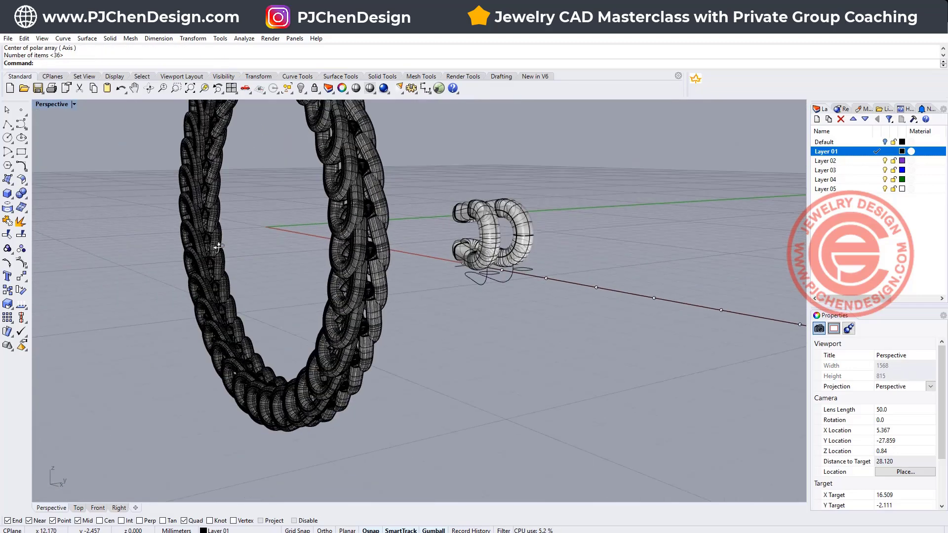
double_click(42, 104)
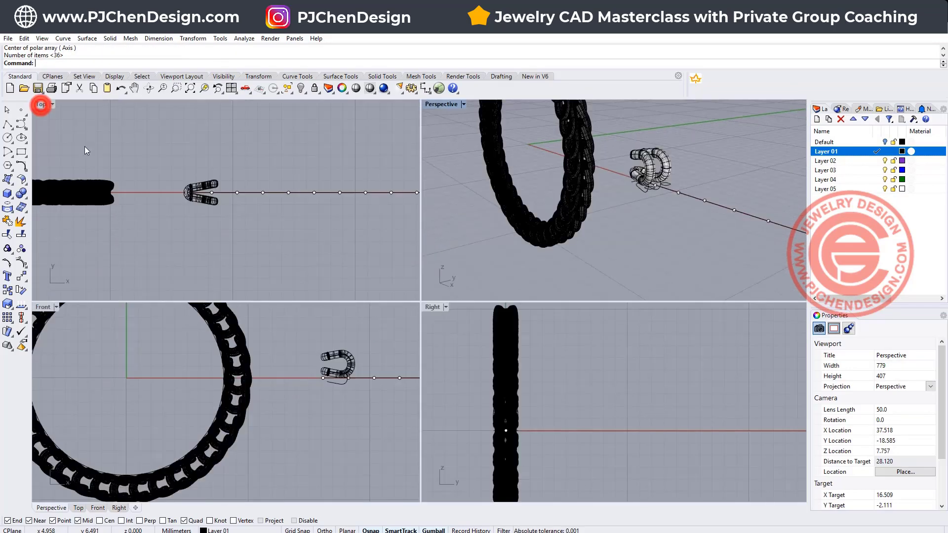
- Window-select all 36 links in Top and group them, undoing a trial rotation
right_click_drag(123, 212, 325, 223)
left_click_drag(325, 223, 119, 207)
left_click(7, 249)
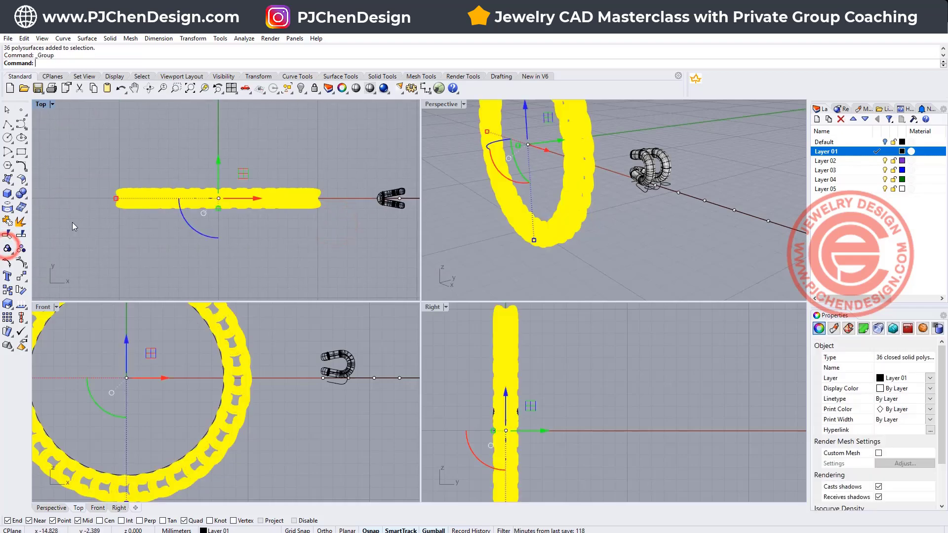
left_click(74, 219)
left_click(188, 194)
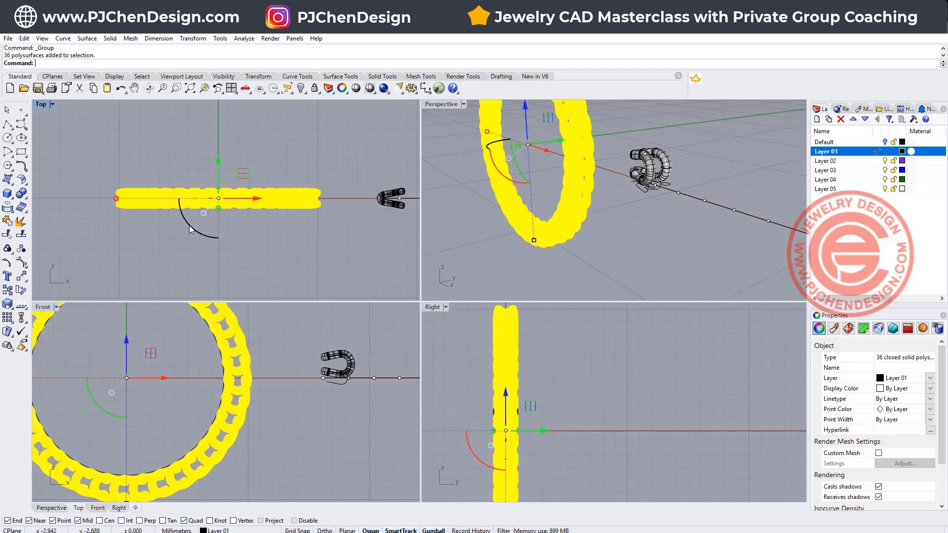
mouse_move(190, 225)
left_mouse_down()
mouse_move(225, 189)
mouse_move(218, 155)
mouse_move(234, 143)
left_mouse_up()
key("ctrl+z")
left_click(271, 245)
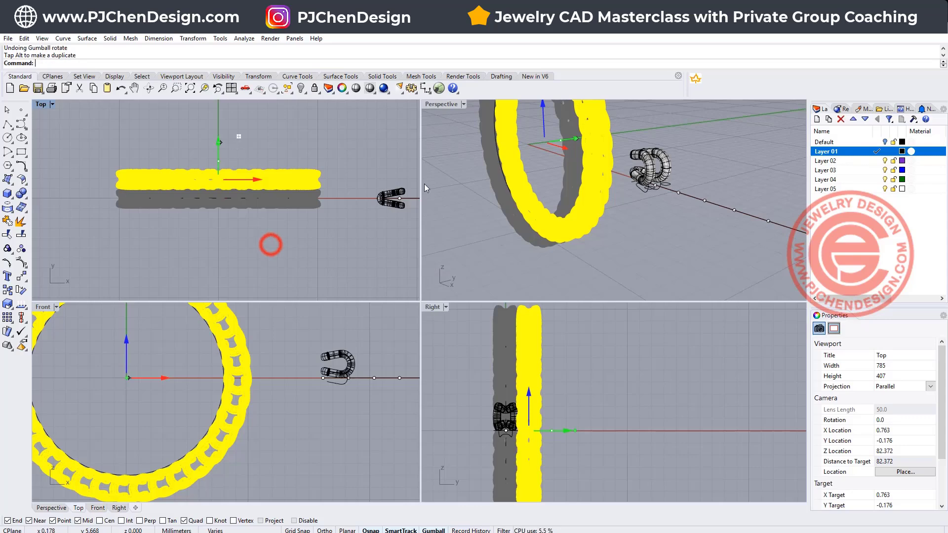
double_click(442, 104)
- Orbit the maximized Rendered perspective view around the gold chain ring band
right_click_drag(367, 163, 185, 200)
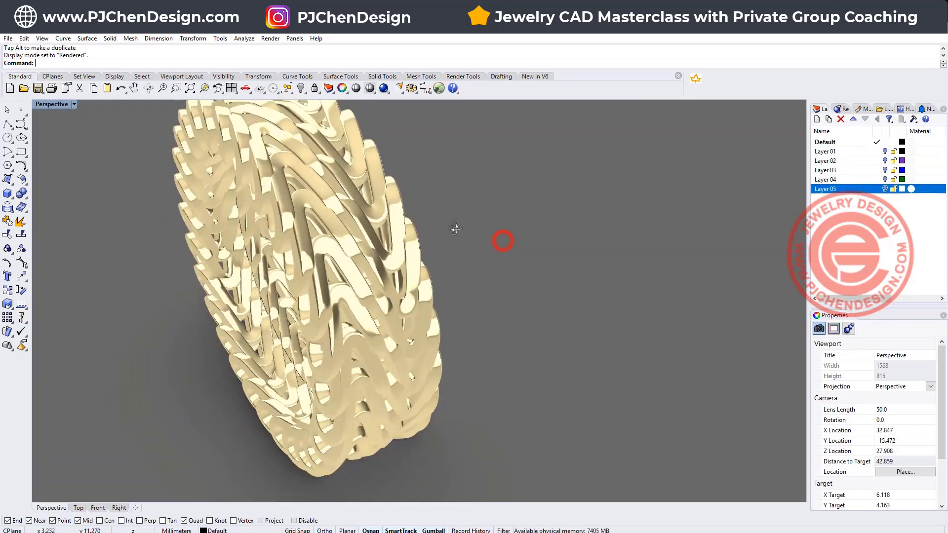